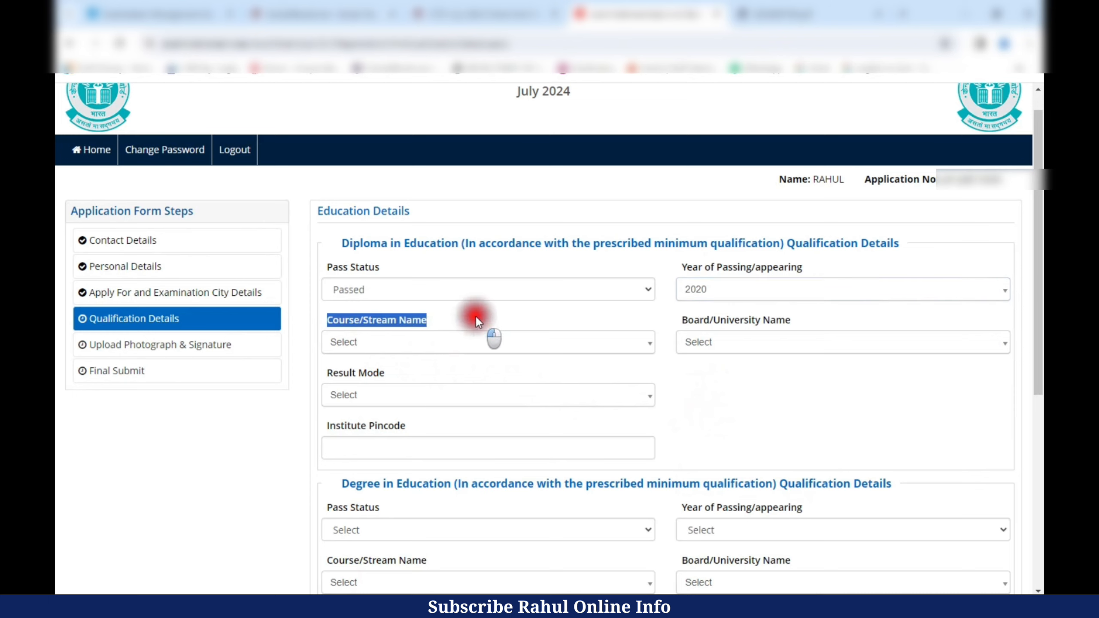
- Set the diploma course to Education/Elementry Education and board to OTHERS, named UNIVERSITY OF DELHI
left_click(348, 343)
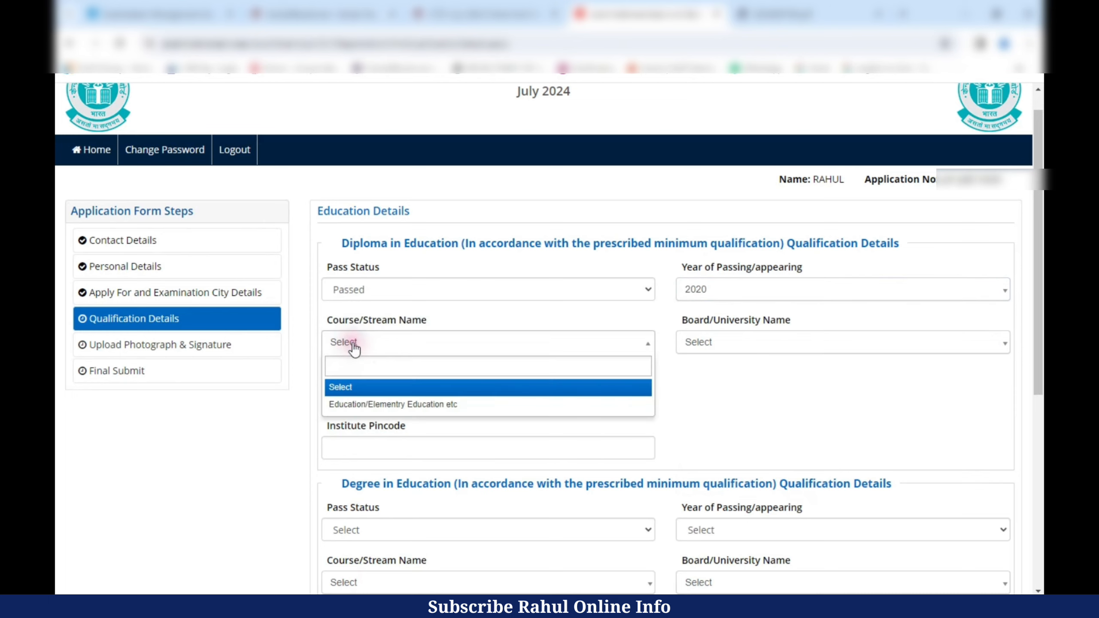
left_click(404, 405)
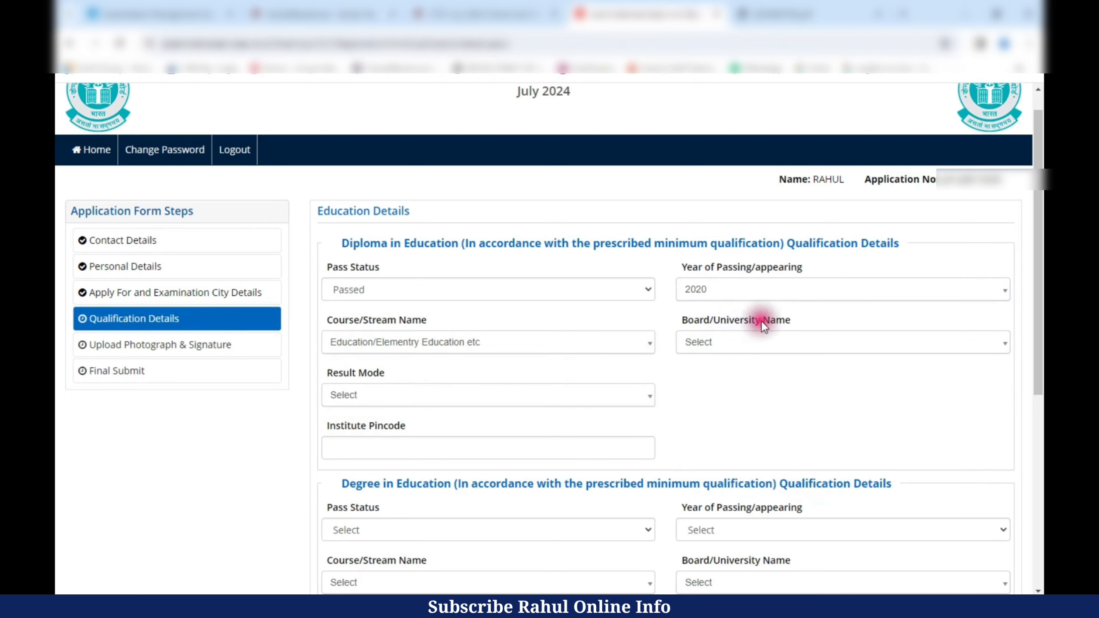
left_click(701, 348)
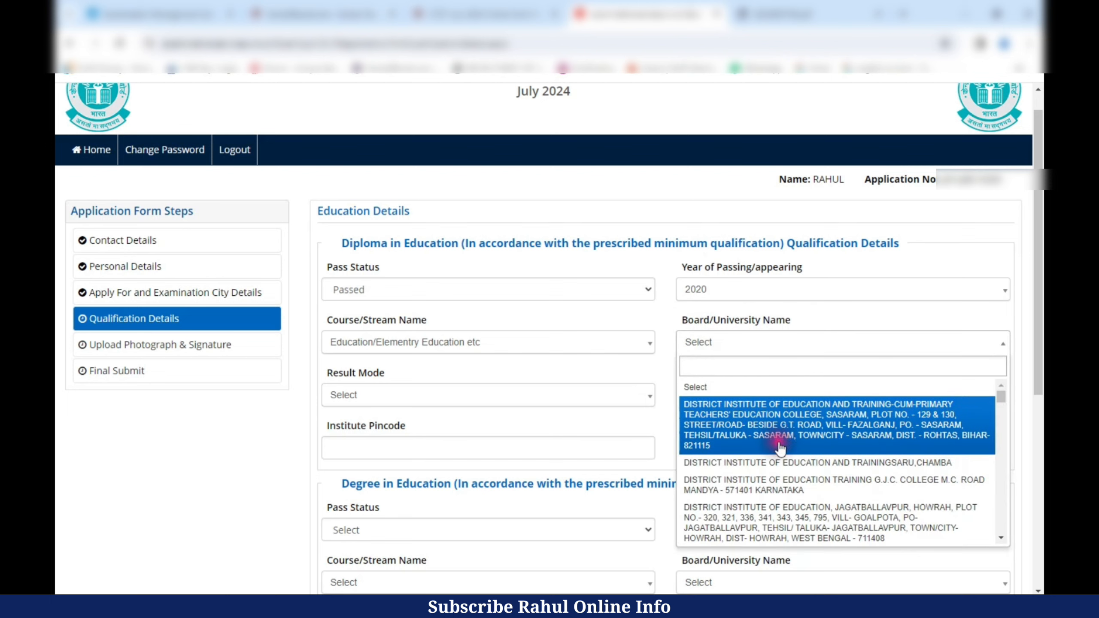
left_click_drag(1000, 398, 1000, 536)
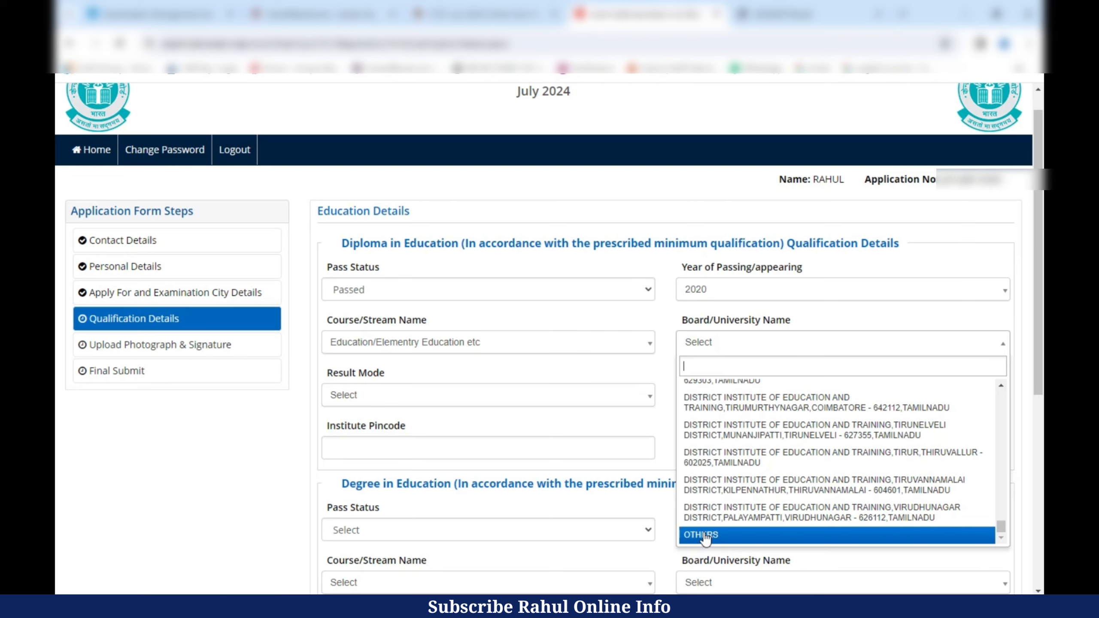
left_click(704, 537)
left_click(747, 387)
left_click_drag(327, 375, 415, 378)
left_click(393, 394)
type("UNIVERSITY OF DELHI")
- Set the diploma result mode to Percentage with 1500 of 1900 marks, then begin the pincode
left_click_drag(786, 358, 753, 392)
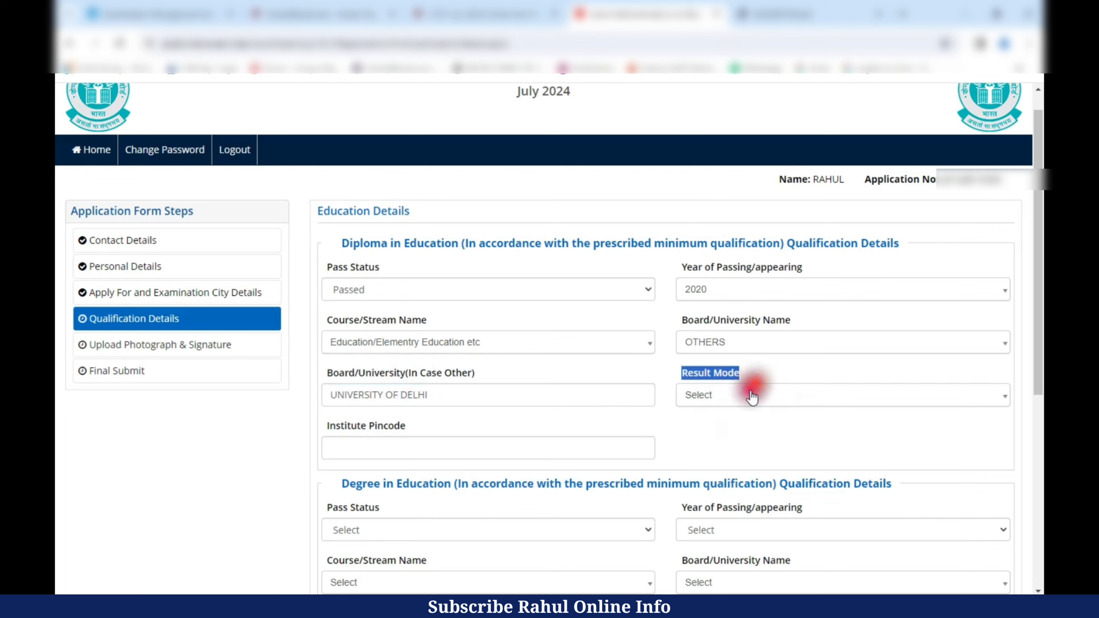
left_click(701, 392)
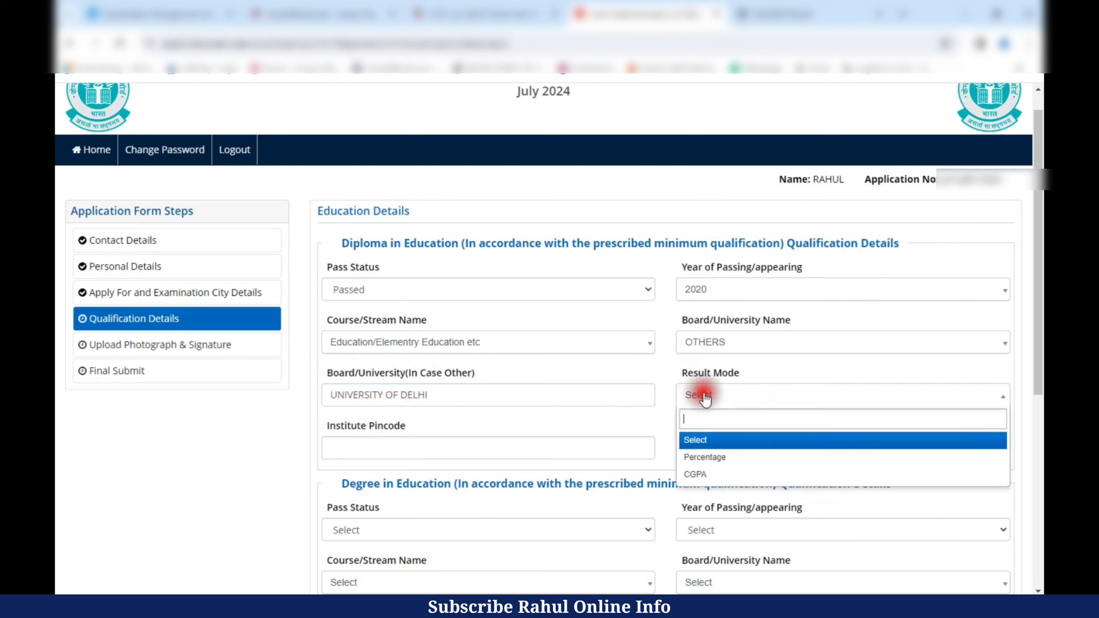
left_click(705, 456)
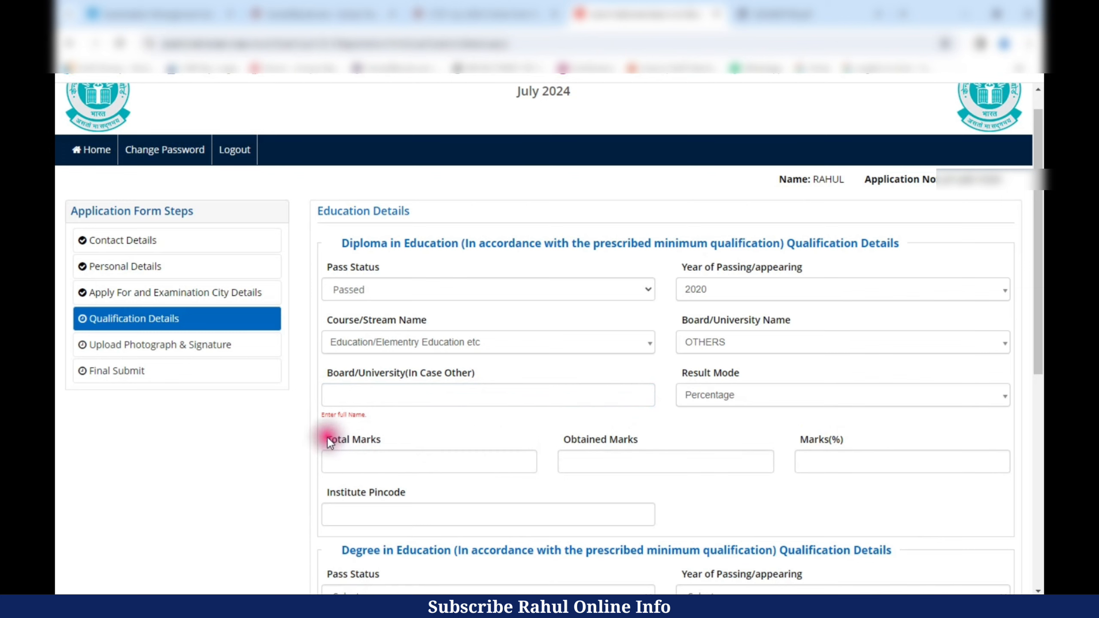
left_click_drag(328, 441, 379, 441)
left_click_drag(563, 438, 642, 441)
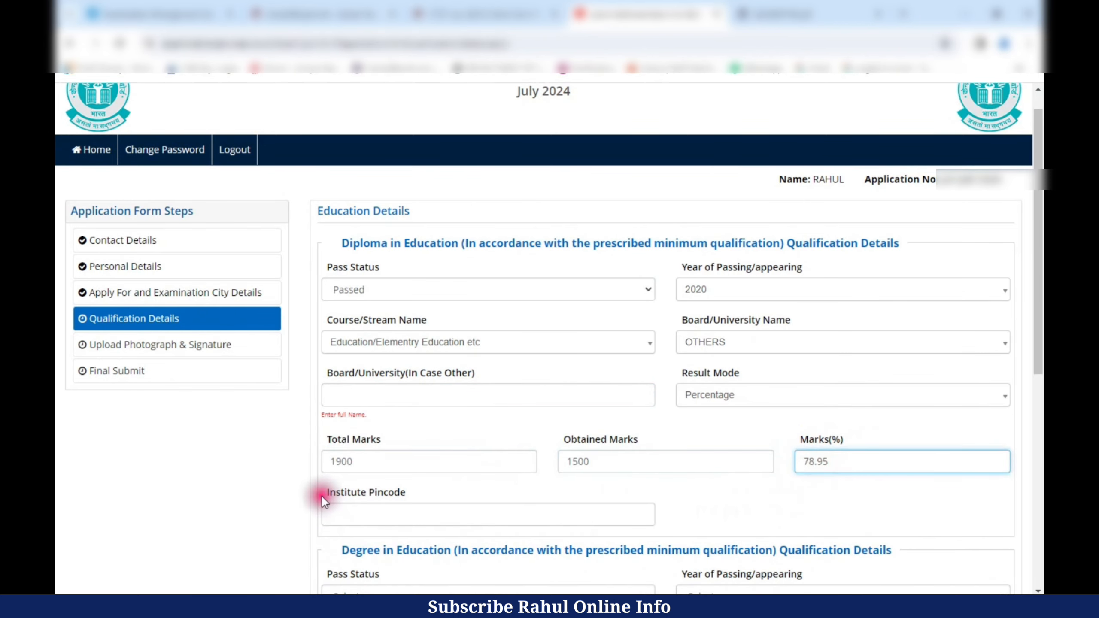
left_click_drag(323, 493, 407, 494)
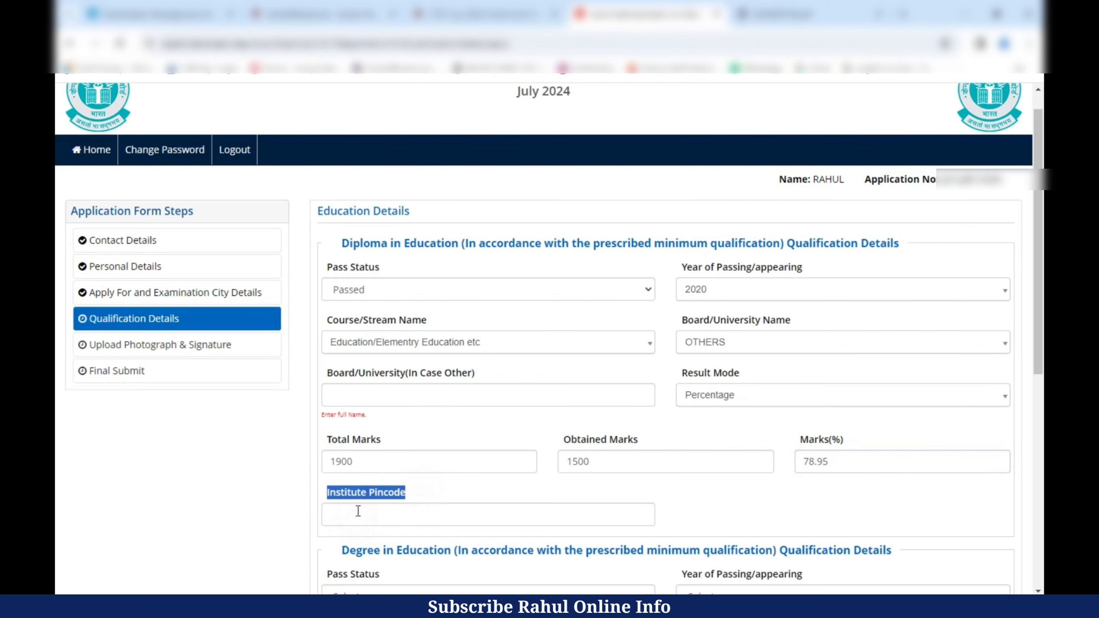
left_click(362, 515)
- Enter 110083 as the diploma institute pincode
type("110083")
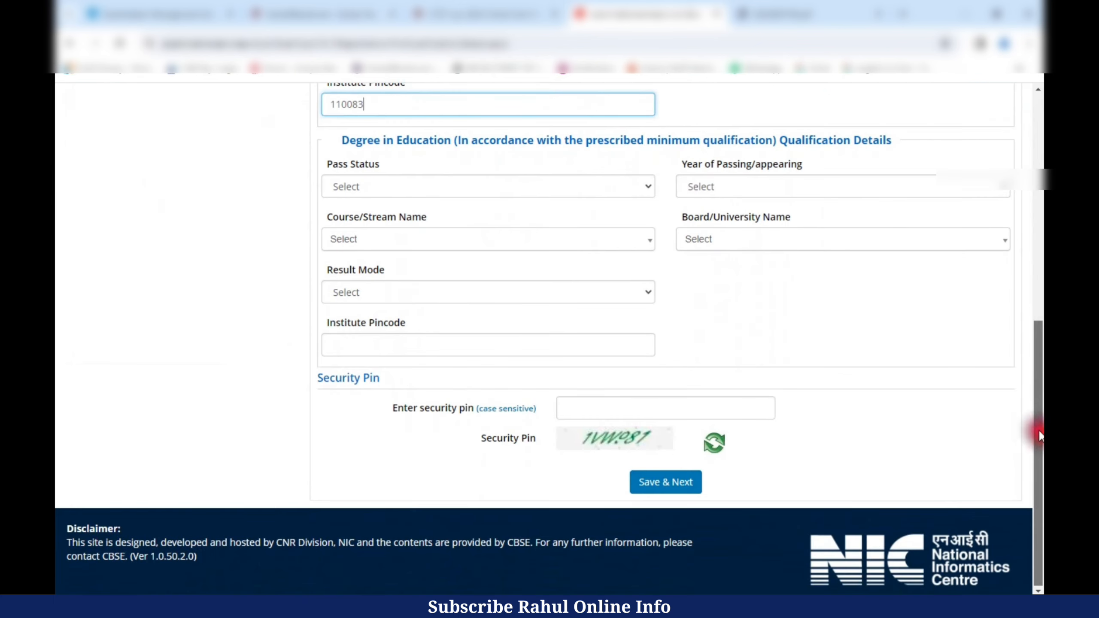
left_click(217, 198)
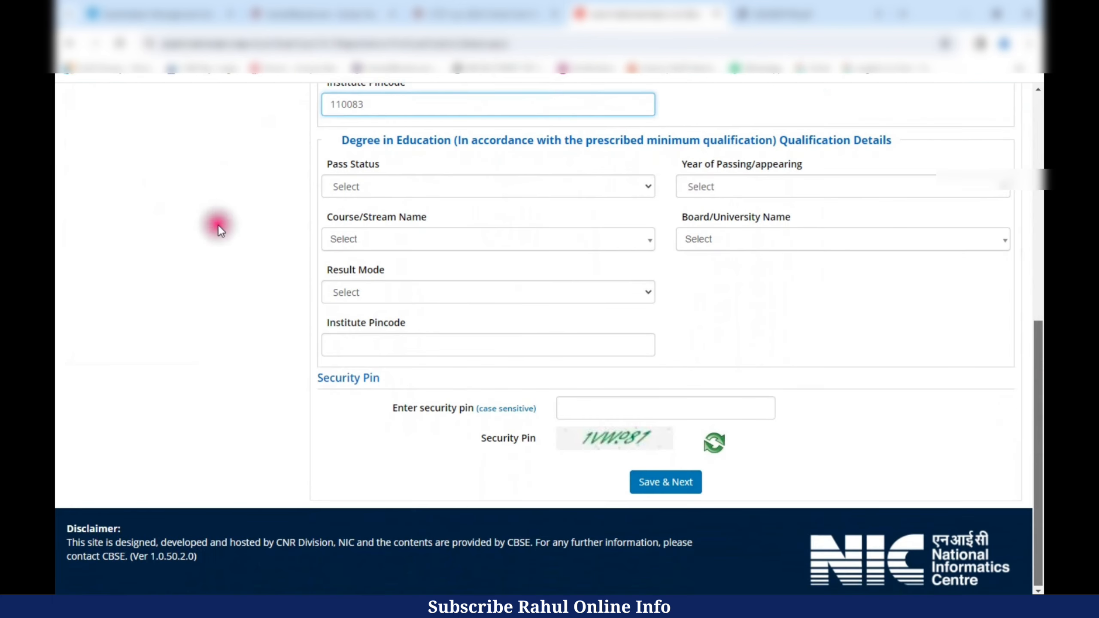
left_click_drag(336, 139, 450, 158)
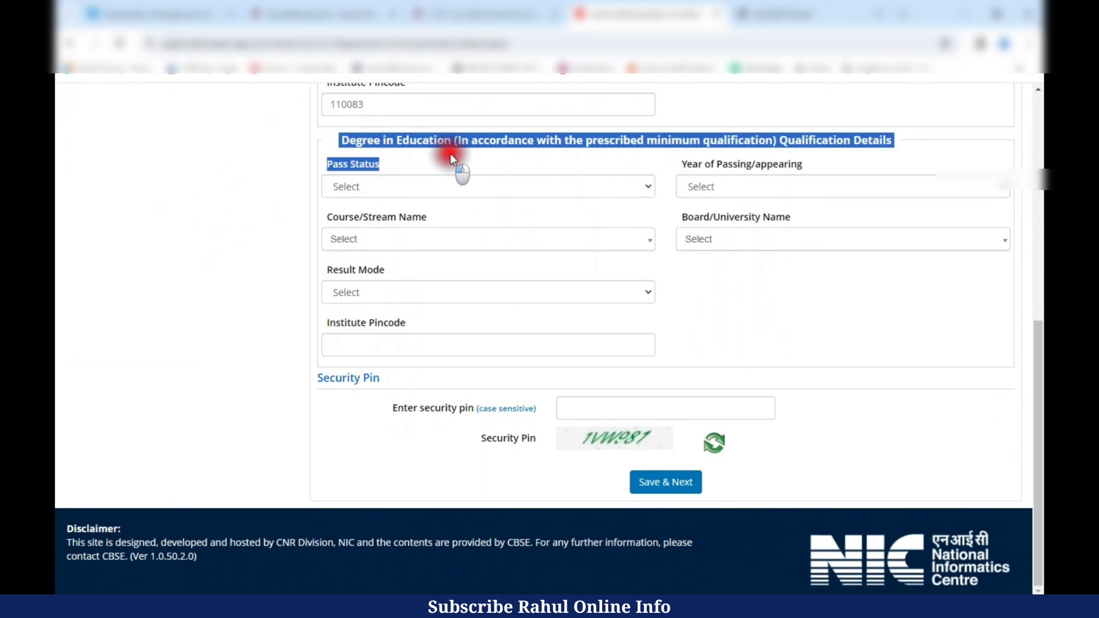
left_click(400, 165)
- Mark the Degree in Education as Passed with year of passing 2023
left_click(347, 187)
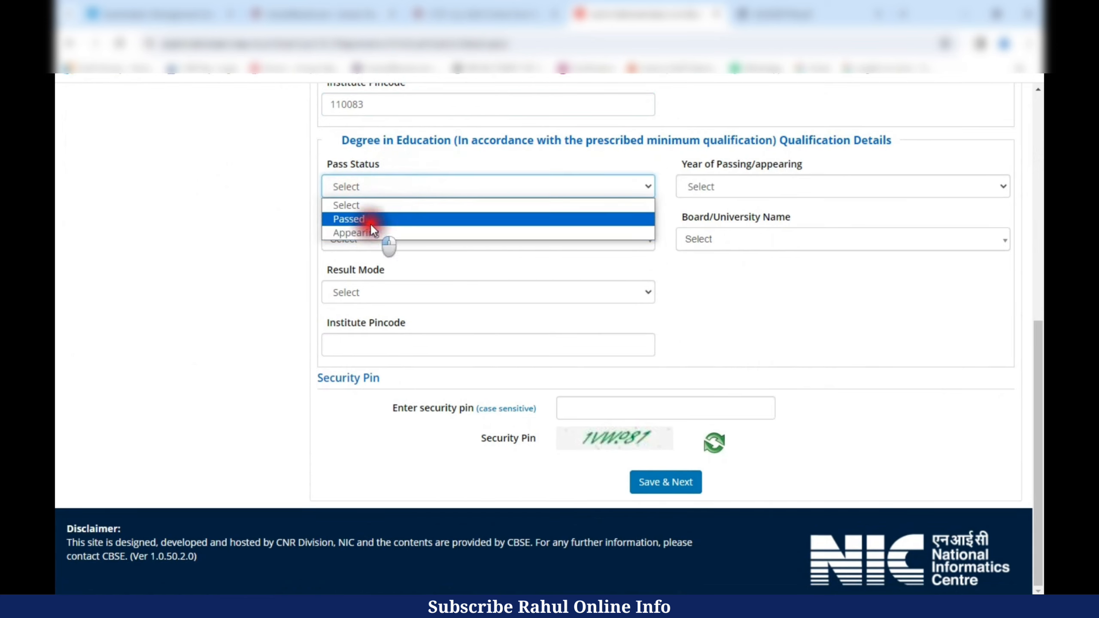
left_click(369, 220)
left_click_drag(679, 176, 780, 185)
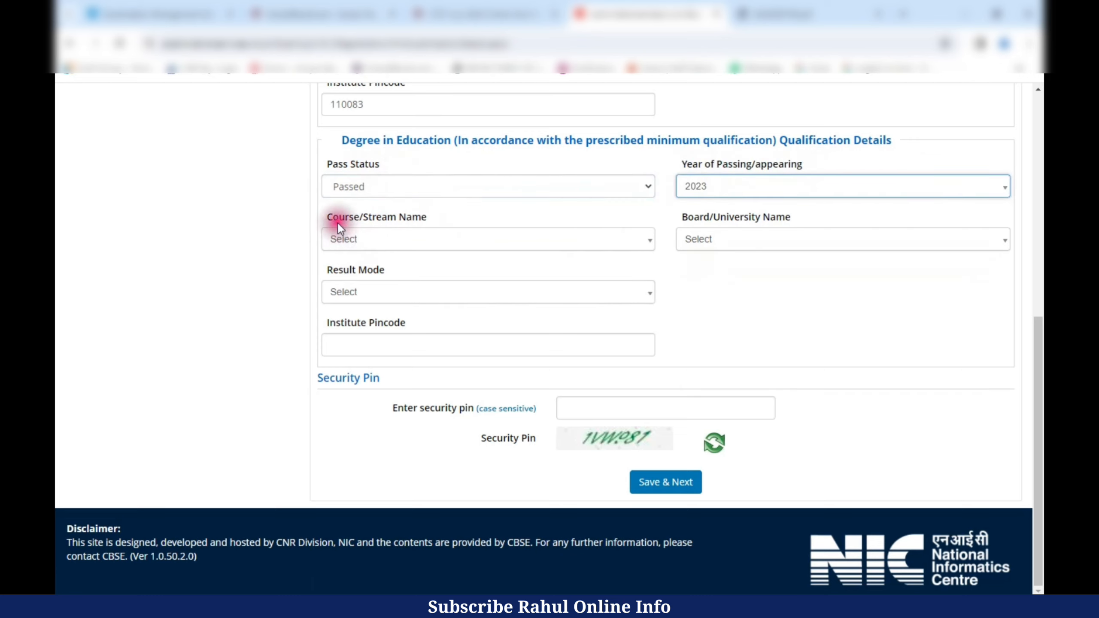
left_click_drag(339, 224, 456, 221)
- Choose Education/Elementry Education as the degree course and pick an initial board
left_click(343, 240)
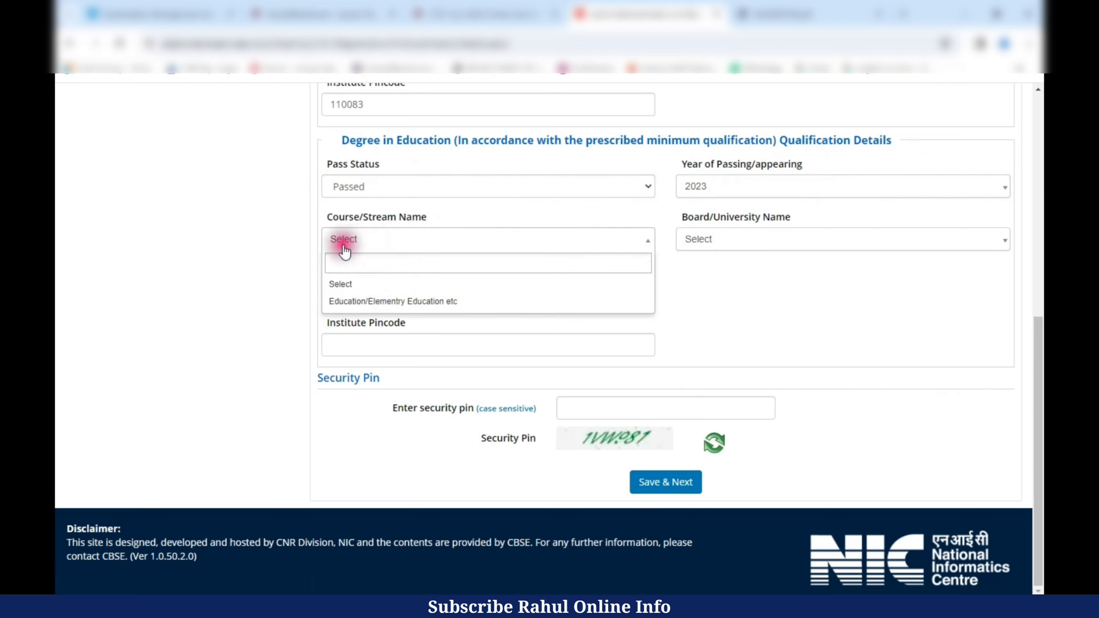
left_click(386, 303)
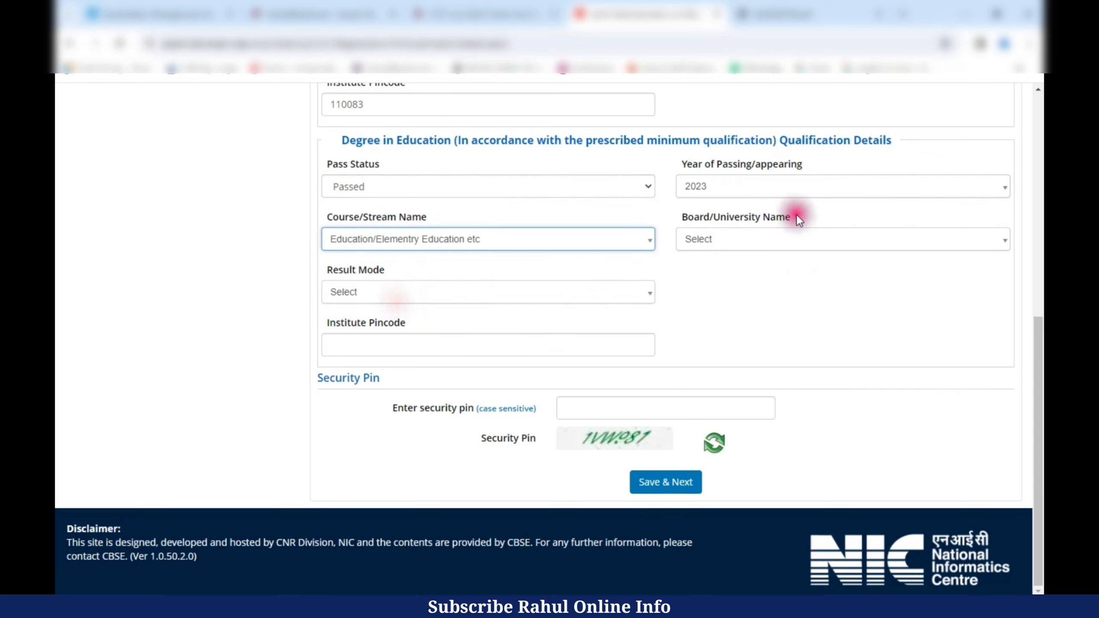
left_click_drag(684, 216, 826, 225)
left_click(726, 240)
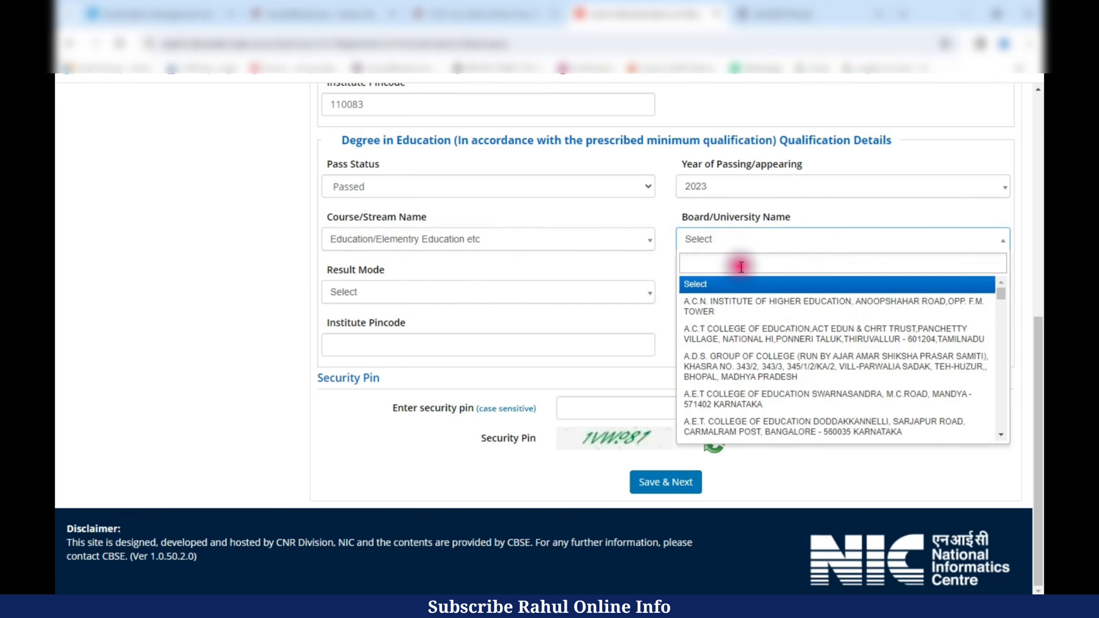
left_click(760, 334)
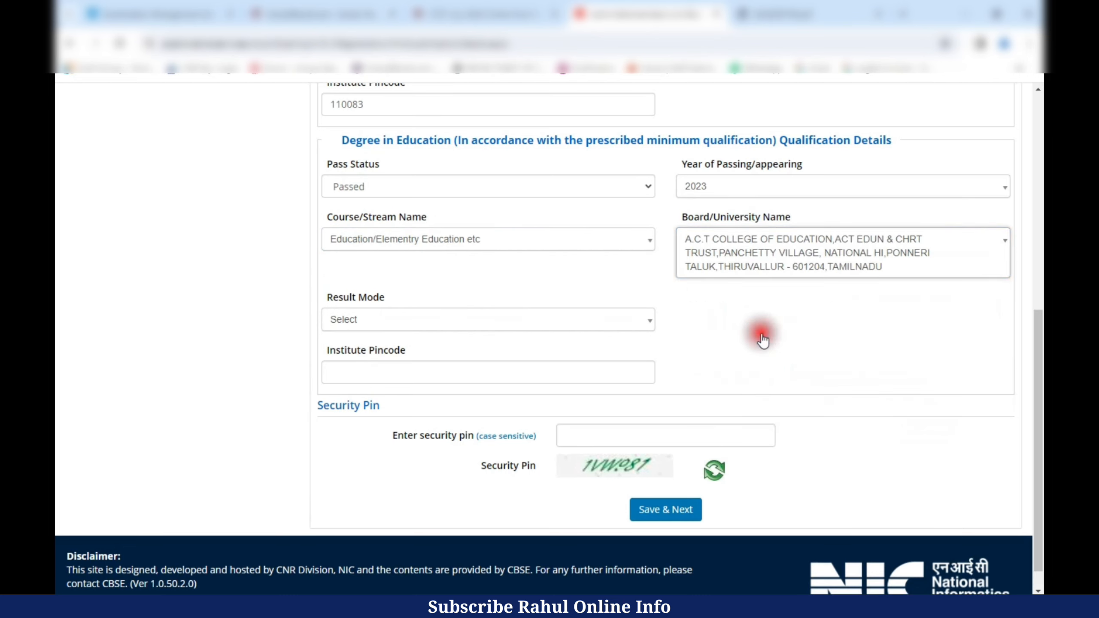
- Change the degree board to OTHERS and enter UNIVERSITY OF DELHI as its name
left_click(767, 251)
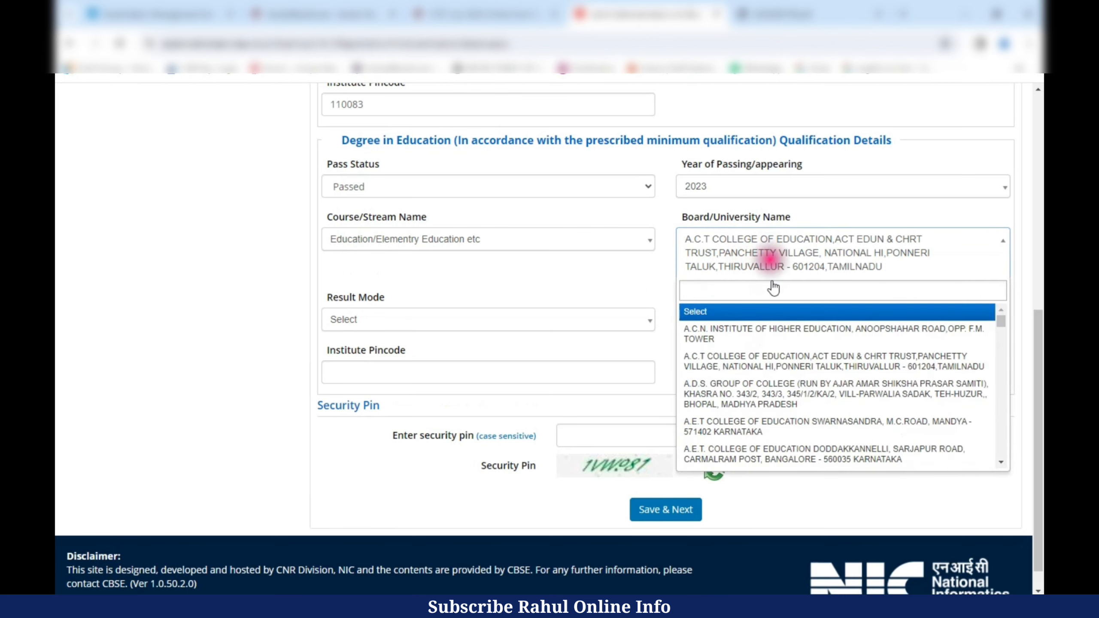
left_click_drag(1037, 361, 1038, 381)
left_click_drag(1001, 295, 1001, 428)
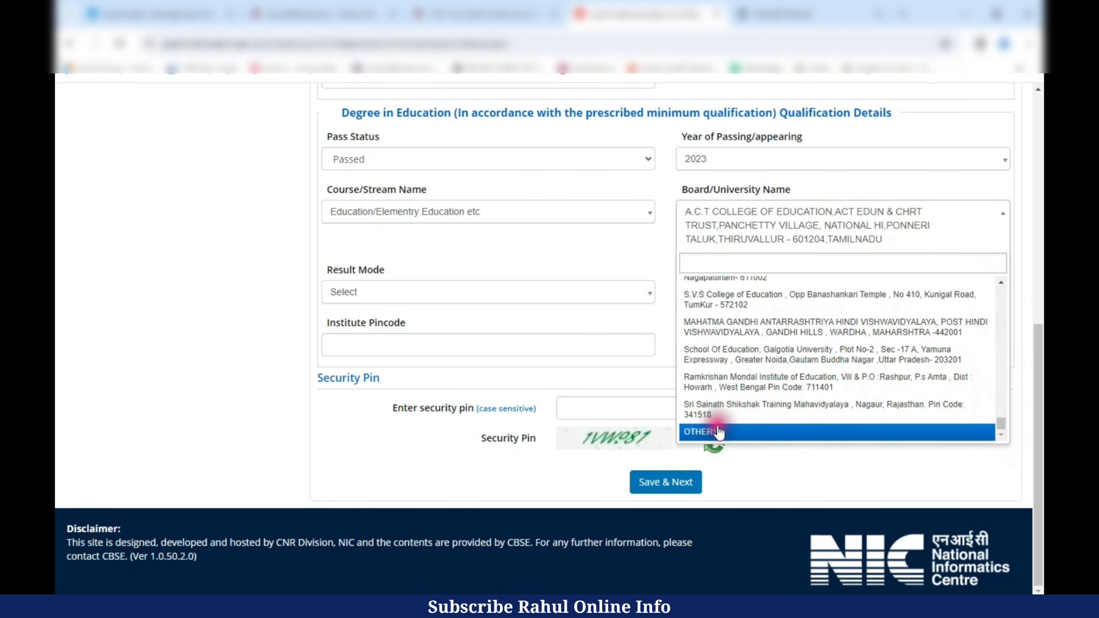
left_click(716, 431)
left_click(386, 292)
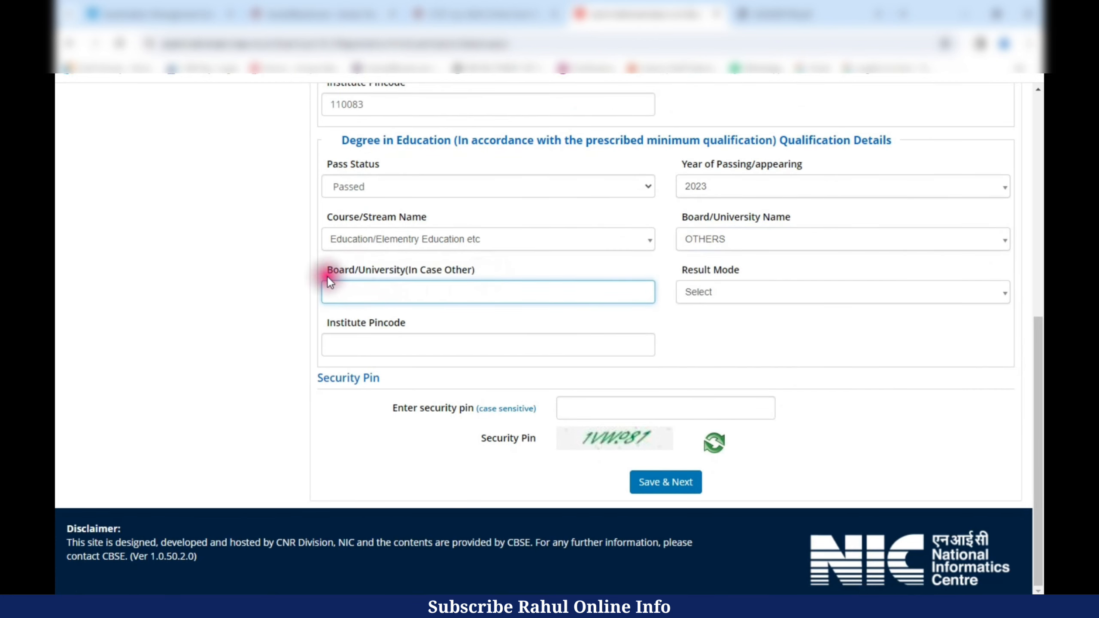
left_click(326, 269)
left_click(385, 291)
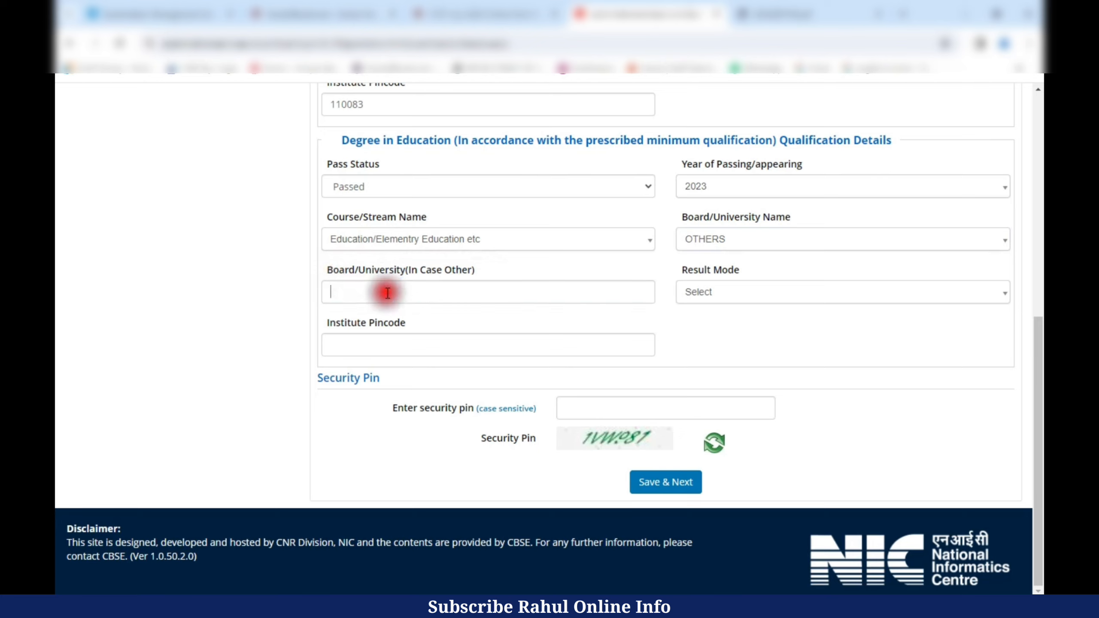
left_click_drag(683, 271, 731, 269)
- Set the degree result mode to Percentage with 1600 obtained out of 2000 total marks
left_click(735, 292)
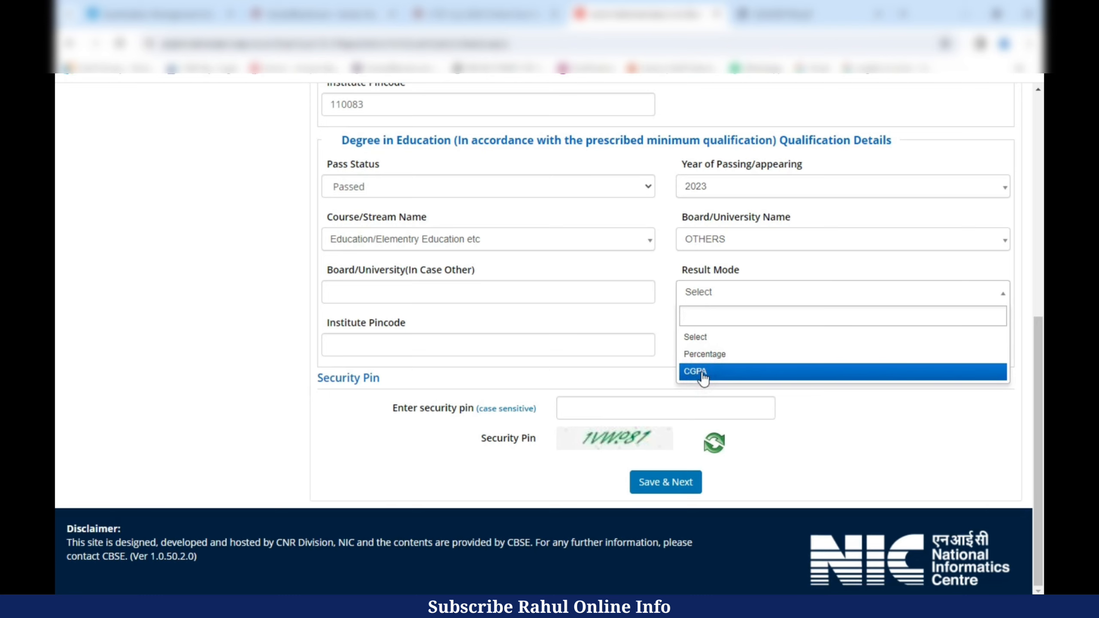
left_click(700, 354)
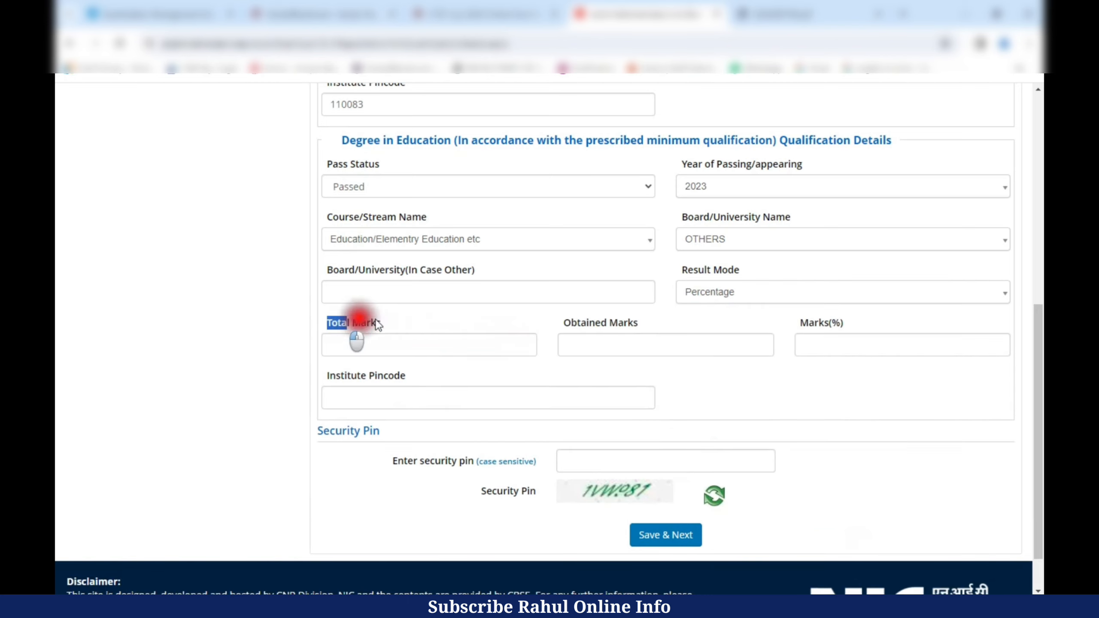
left_click(383, 350)
type("2000")
key("Tab")
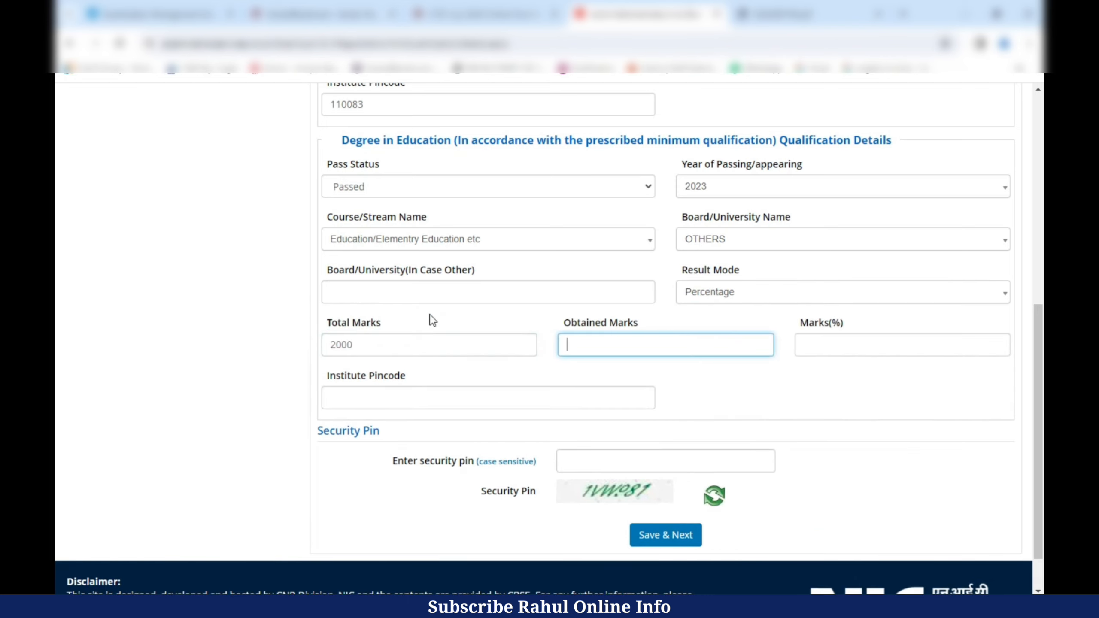
type("1600")
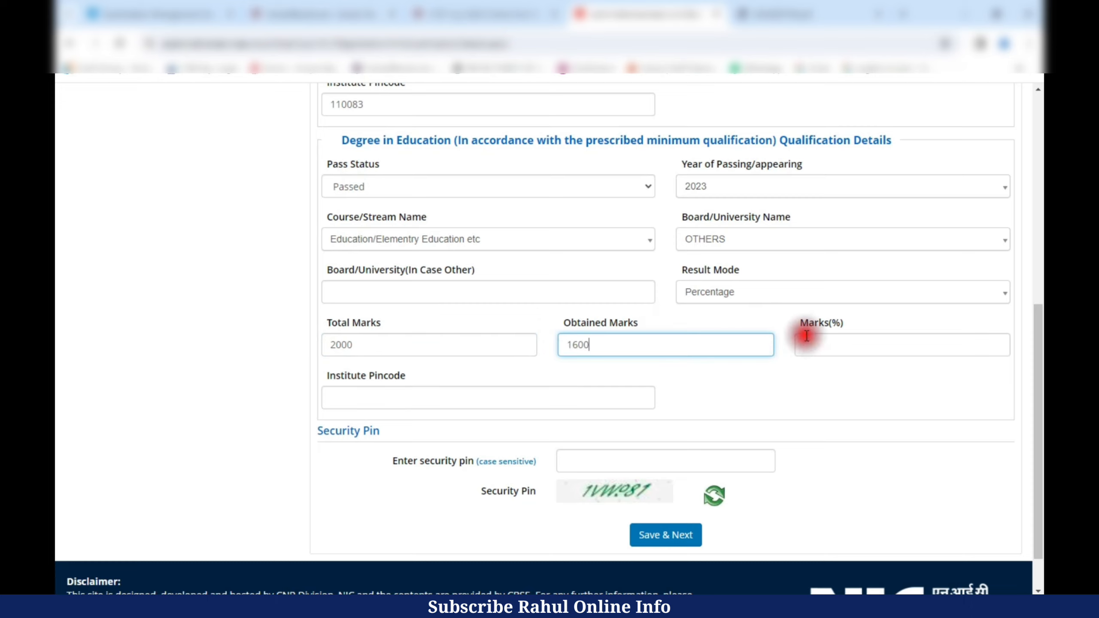
key("Tab")
- Enter degree pincode 110083 and the security pin, then save the section and confirm
left_click_drag(329, 376, 405, 369)
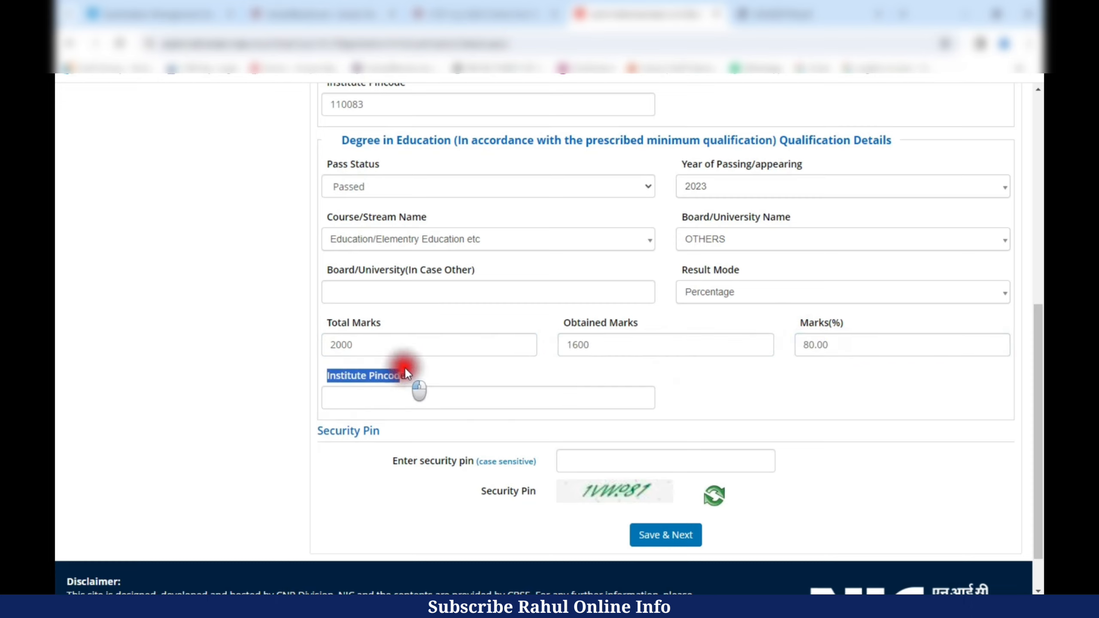
left_click(331, 396)
type("110083")
scroll(542, 395, "down", 1)
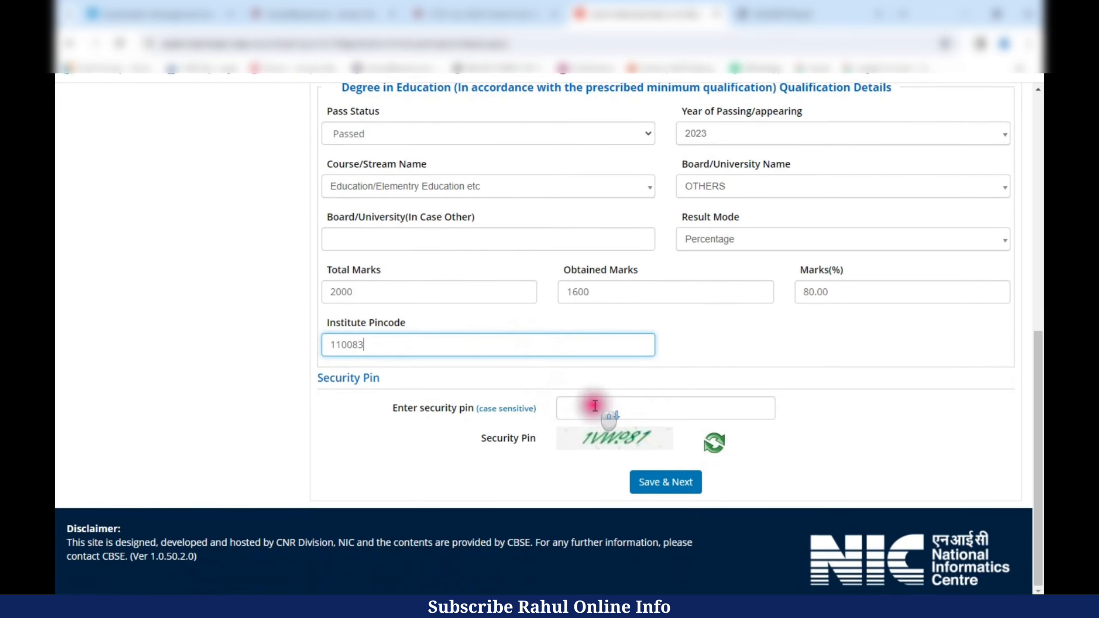
left_click(589, 409)
type("0P9M08")
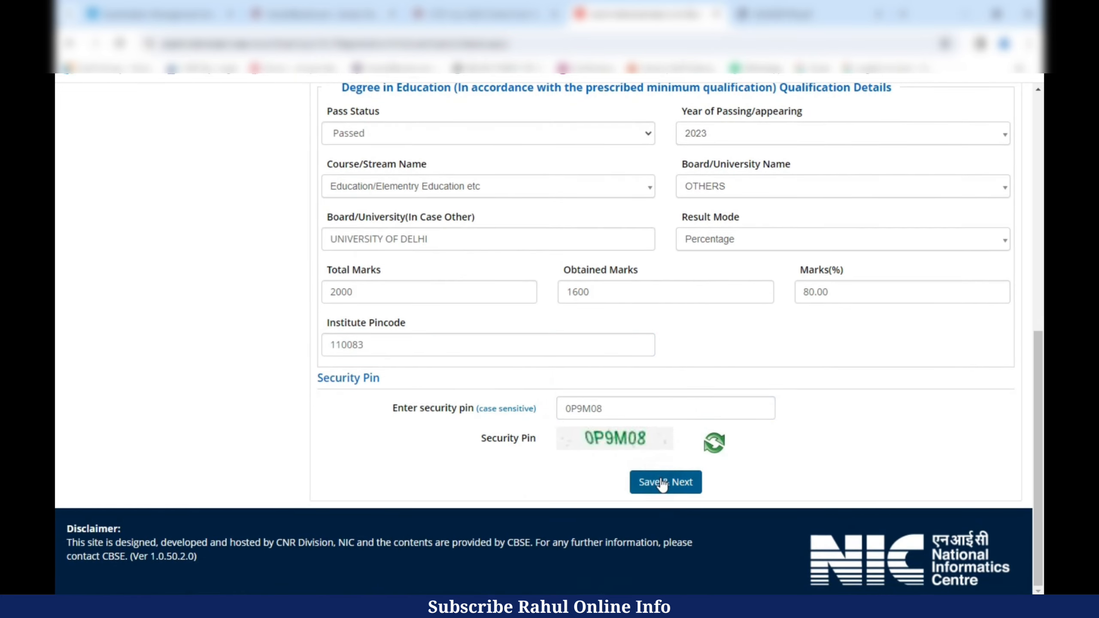
left_click(662, 482)
left_click(525, 367)
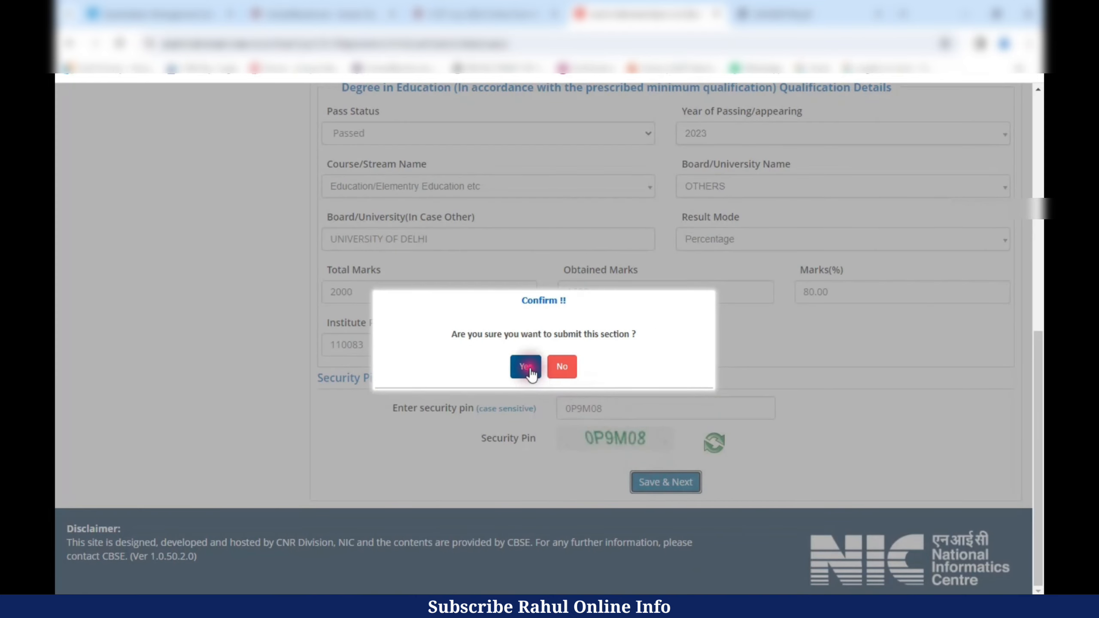
- Review the photograph and signature requirements: JPG format and 200 KB maximum size
left_click_drag(360, 290, 405, 338)
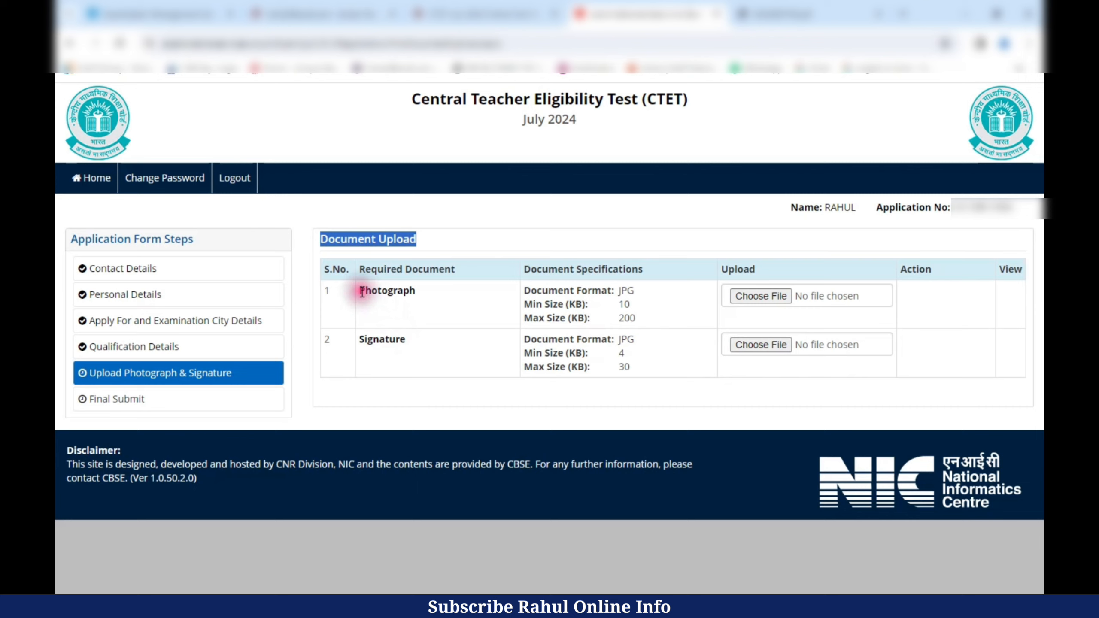
left_click_drag(362, 291, 434, 297)
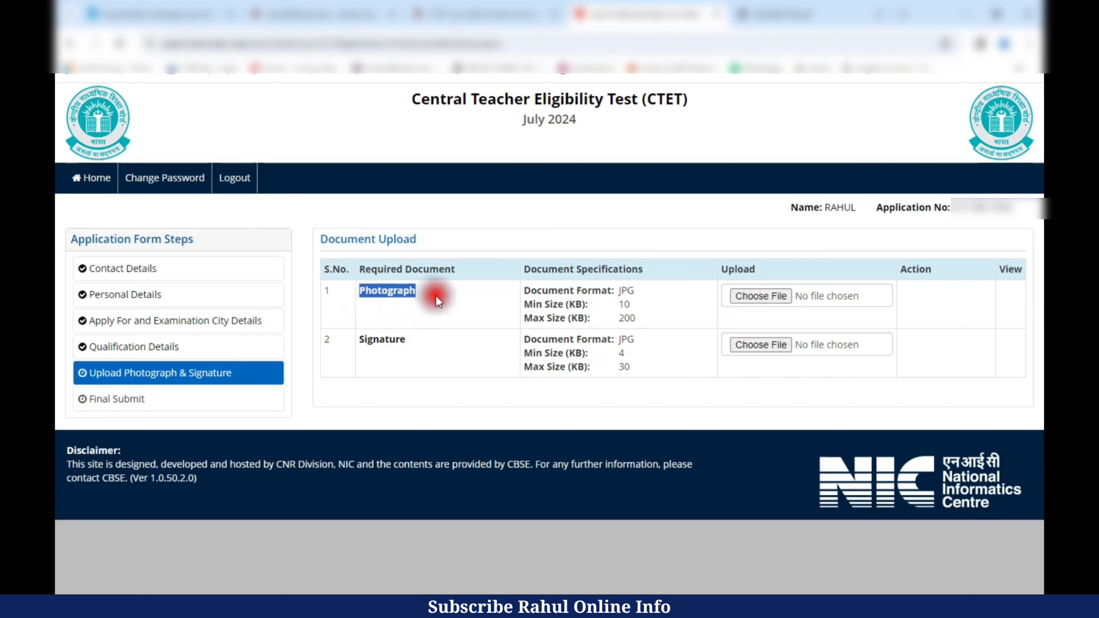
mouse_move(593, 292)
left_mouse_down()
mouse_move(632, 304)
mouse_move(636, 318)
left_mouse_up()
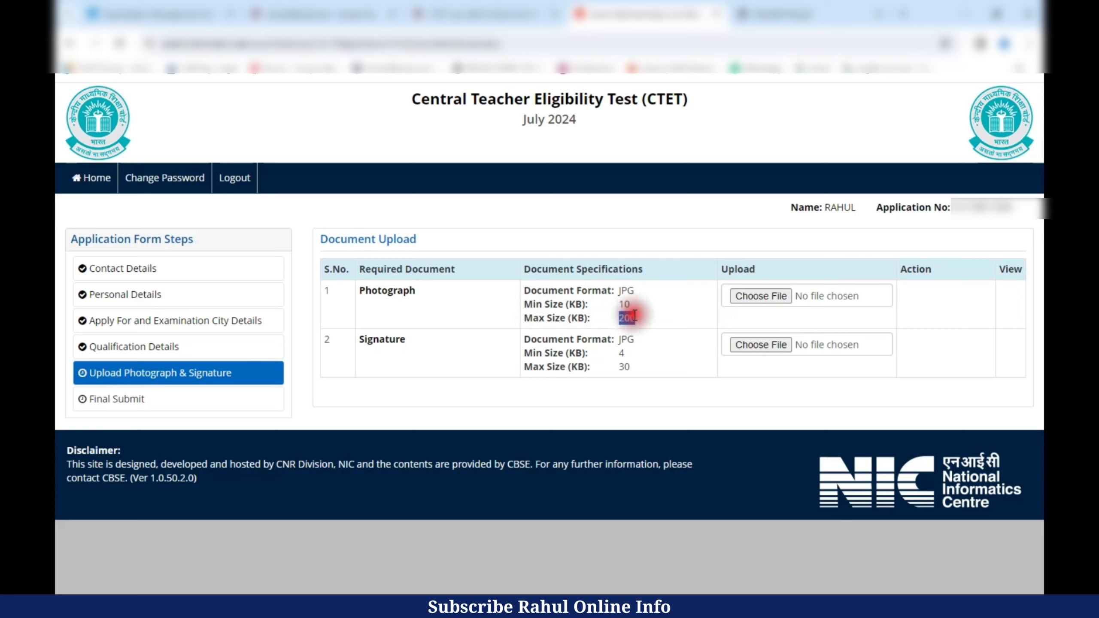
left_click(361, 338)
left_click_drag(362, 338, 638, 347)
left_click_drag(525, 353, 625, 353)
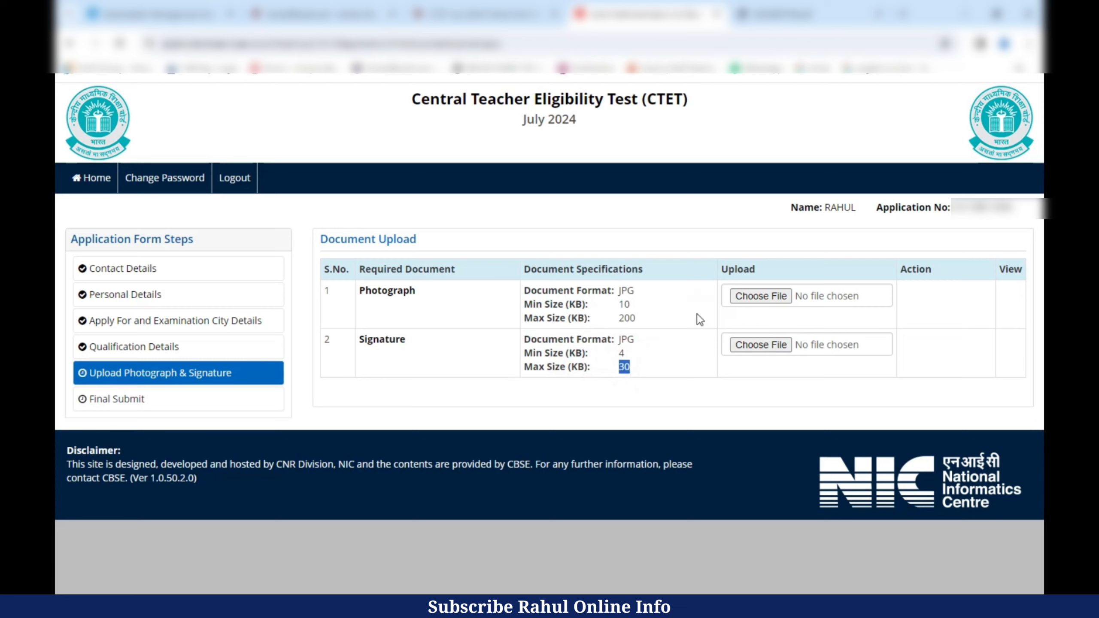
- Upload the photograph at original size and check its preview
left_click(756, 296)
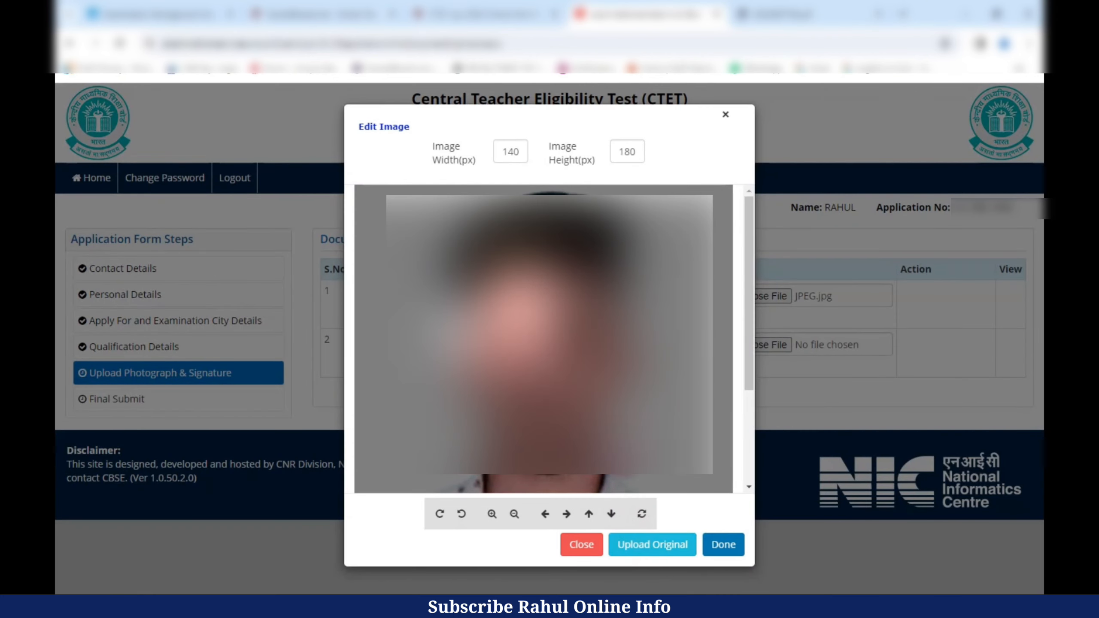
left_click(652, 545)
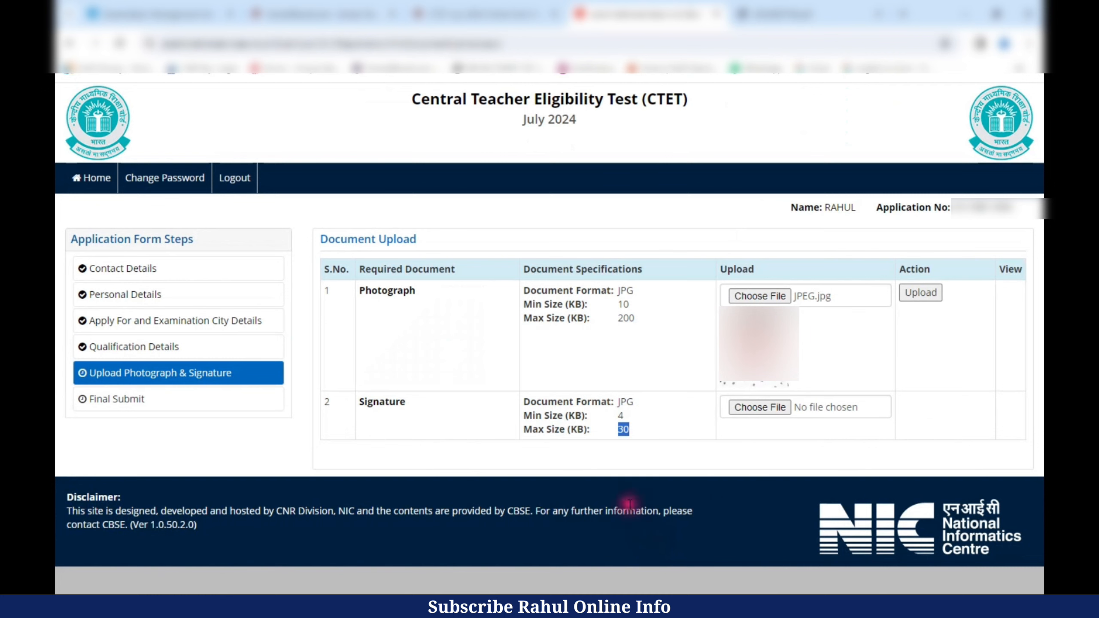
left_click(920, 292)
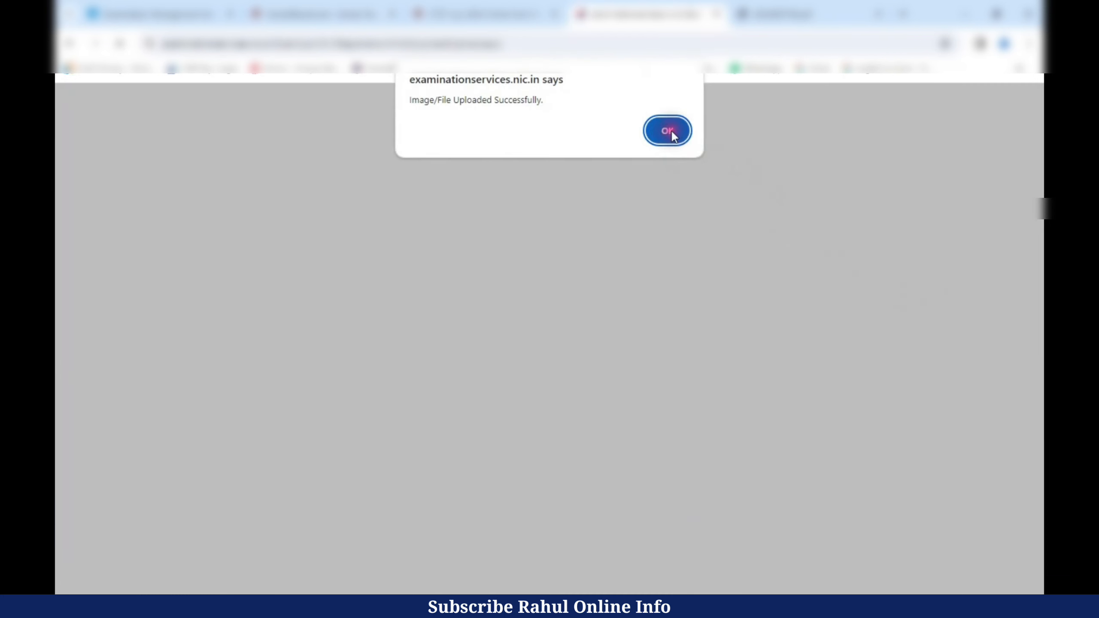
left_click(668, 133)
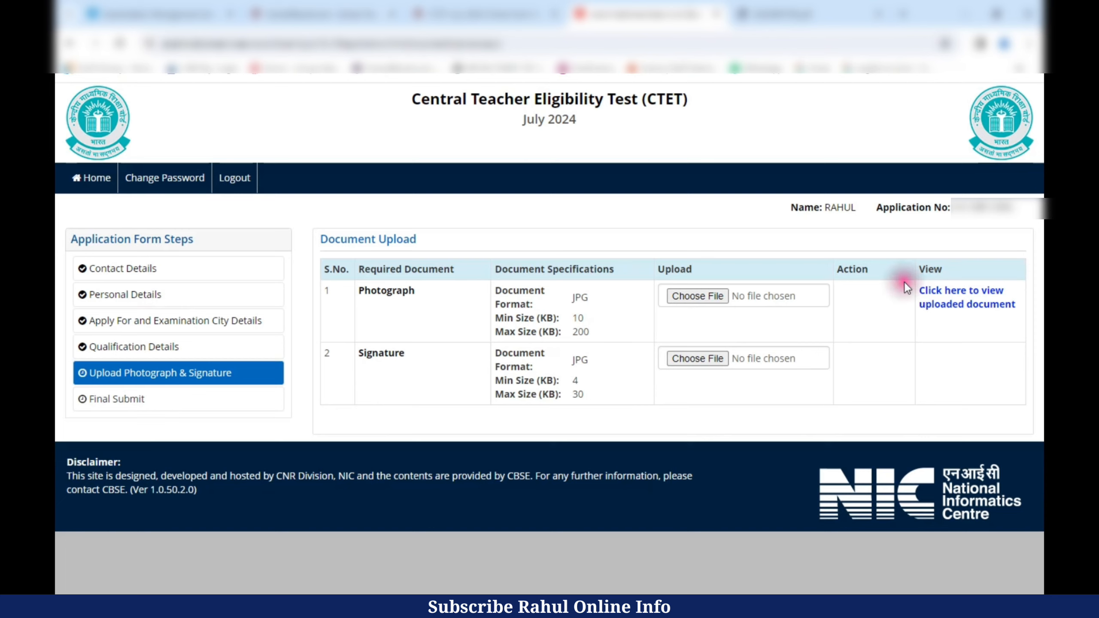
left_click(965, 298)
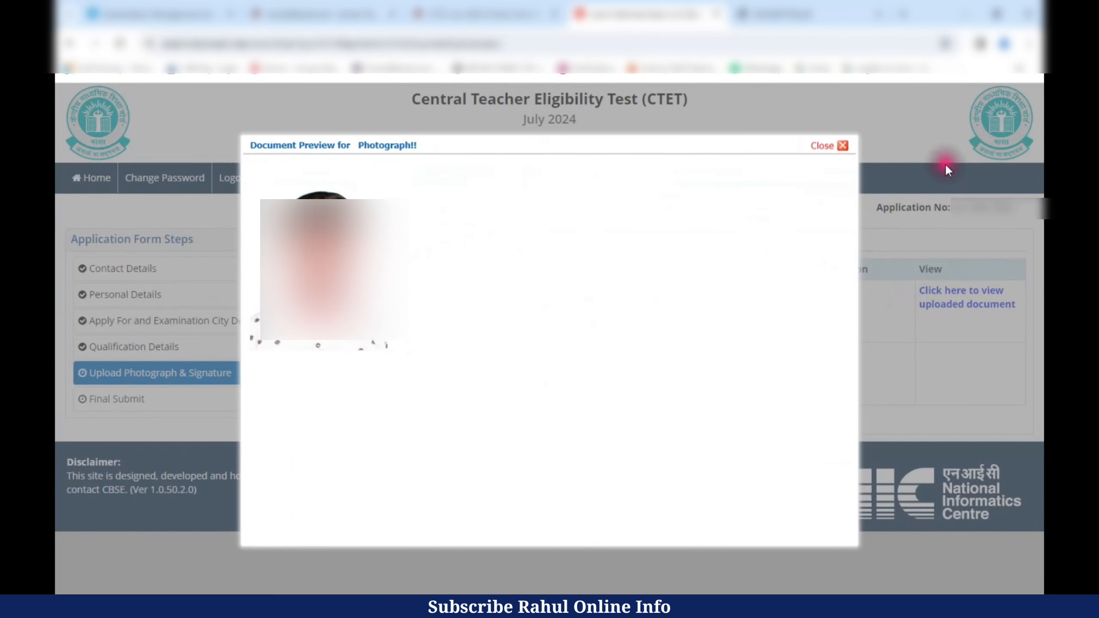
left_click(842, 145)
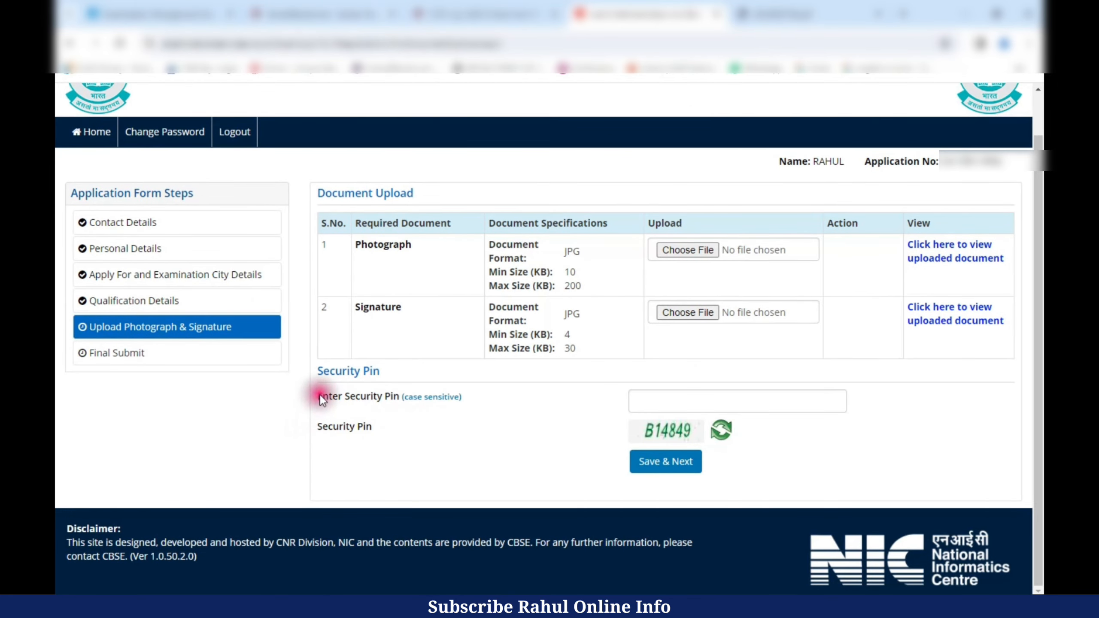
- Enter the security pin, save the document upload section and confirm to open the Review Page
left_click_drag(320, 395, 658, 400)
left_click(658, 401)
type("B14849")
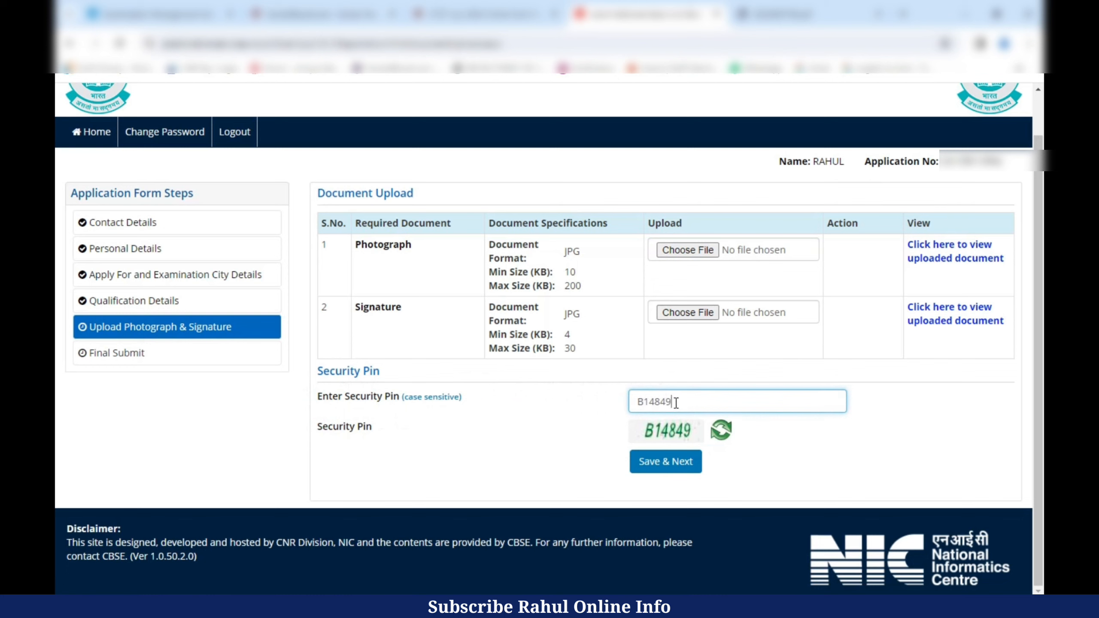
left_click(688, 462)
left_click(528, 367)
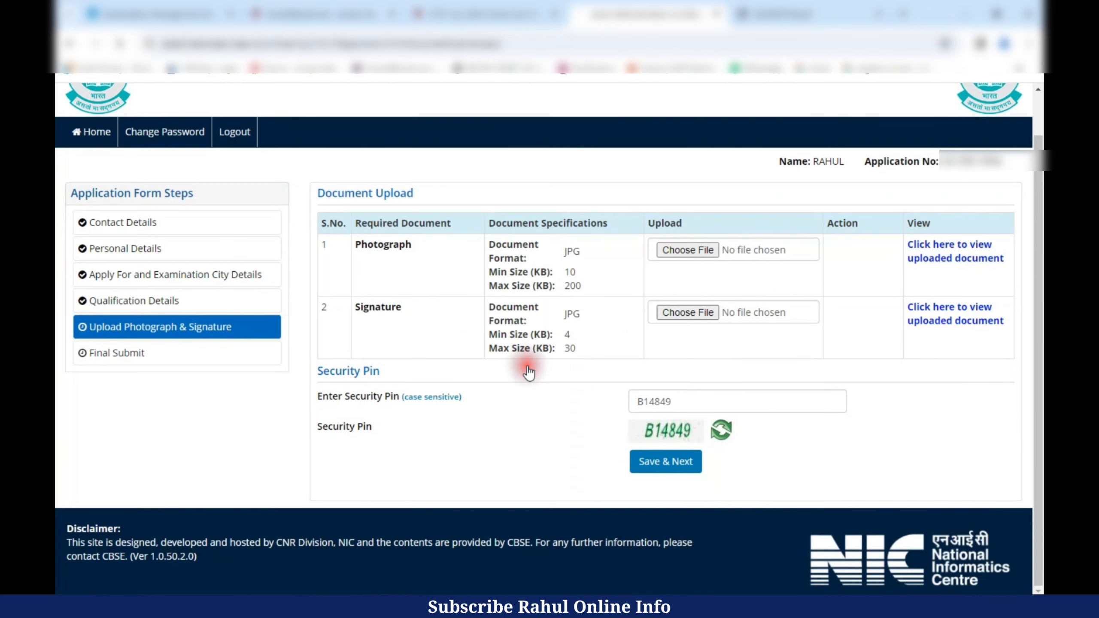
left_click_drag(508, 241, 790, 240)
mouse_move(1039, 121)
left_mouse_down()
mouse_move(1039, 280)
mouse_move(1038, 121)
left_mouse_up()
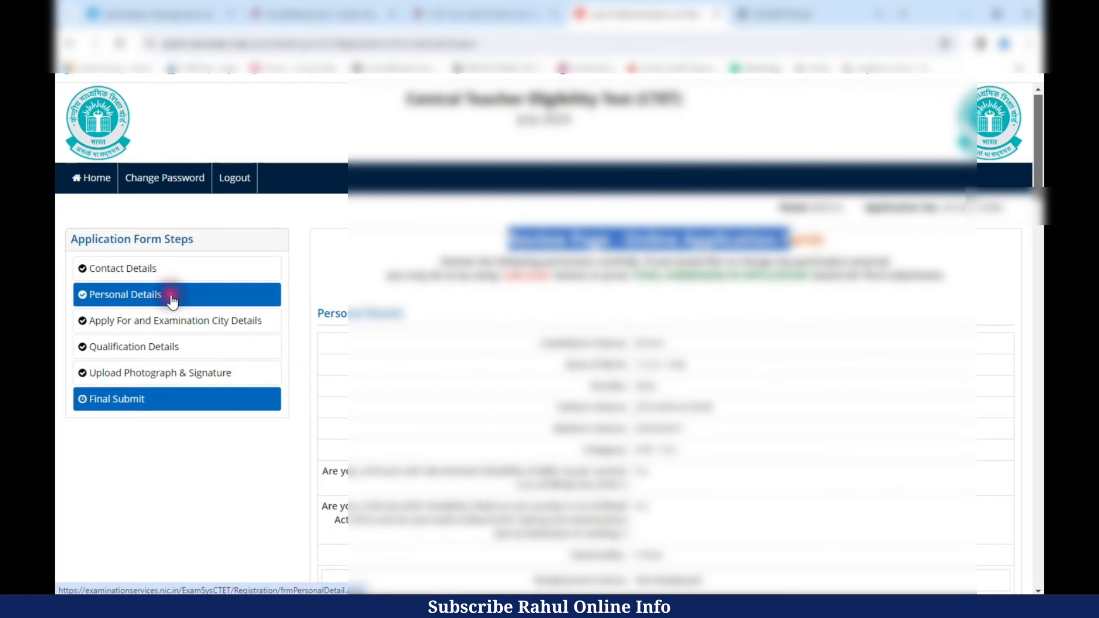
- Tick all seven particulars as verified, starting with My Name
left_click_drag(1038, 190, 1039, 548)
left_click_drag(319, 258, 441, 264)
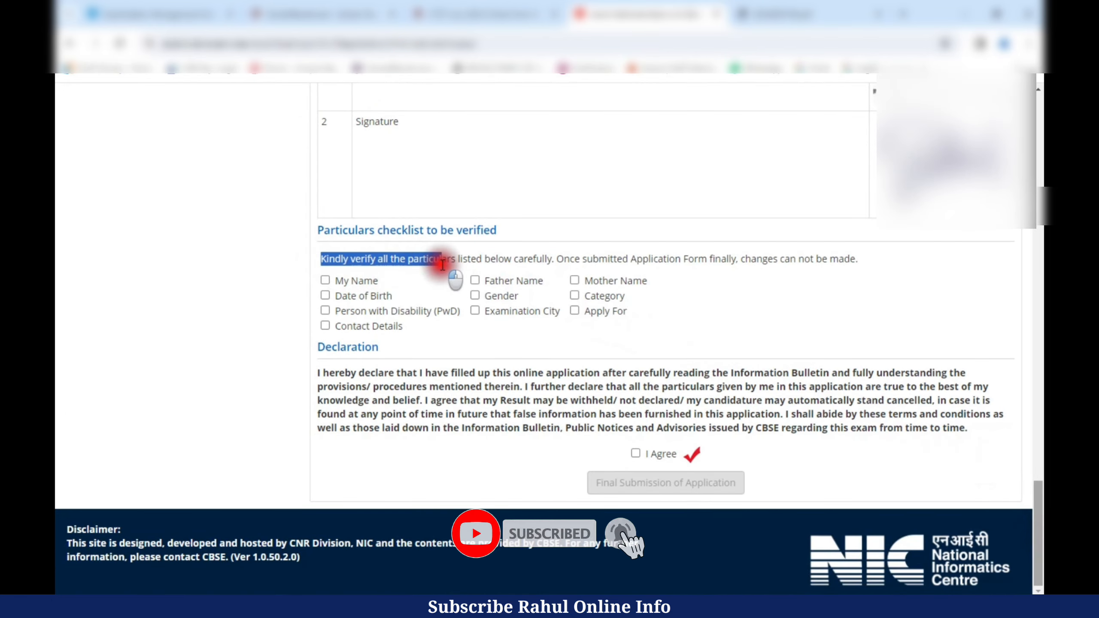
left_click(417, 267)
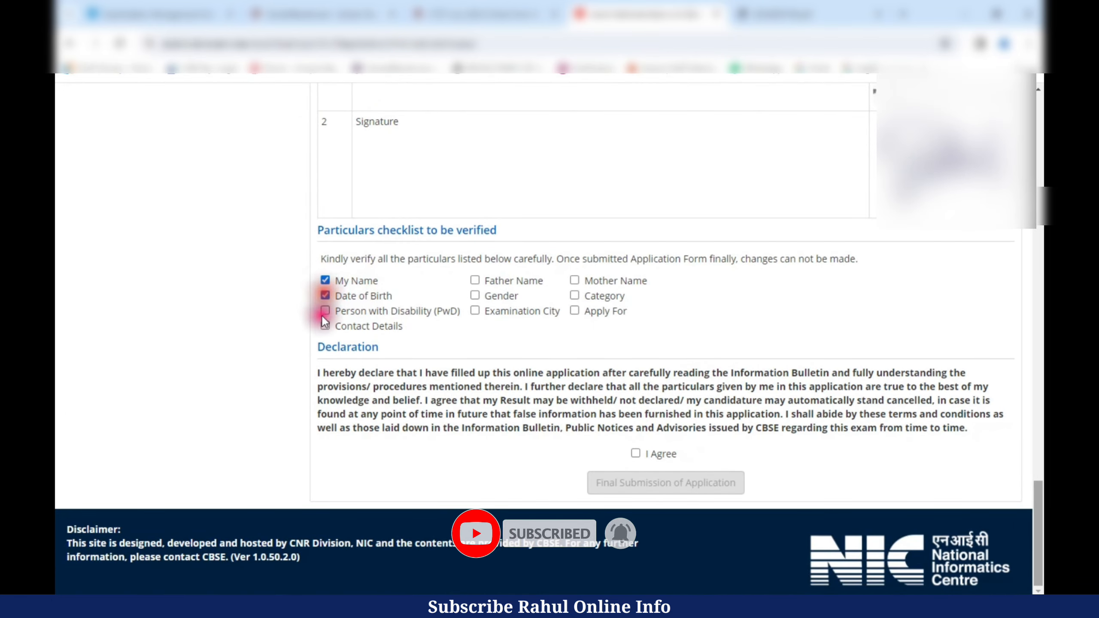
left_click(475, 310)
left_click(574, 280)
left_click(575, 295)
left_click(574, 311)
left_click(475, 295)
left_click(475, 281)
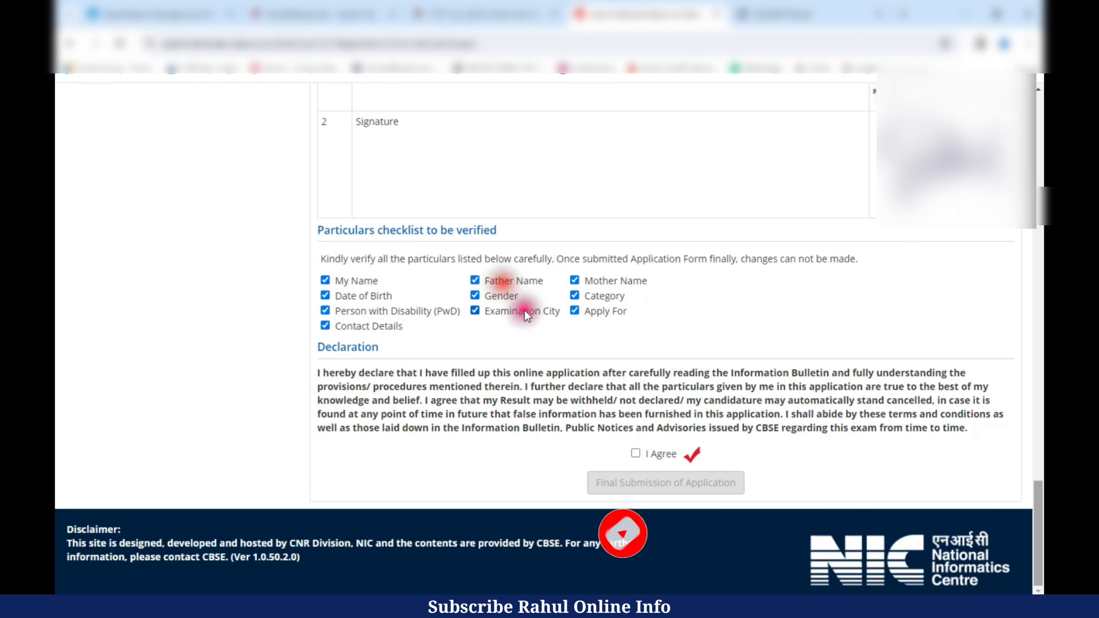
- Accept the declaration and confirm the final submission of the application
left_click(635, 453)
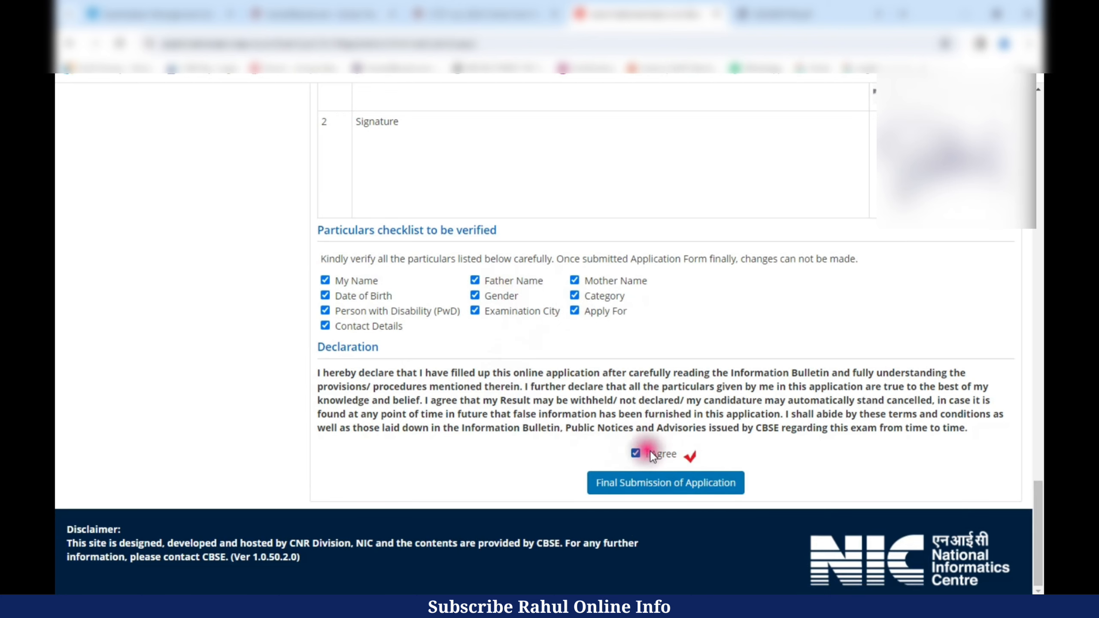
left_click(699, 493)
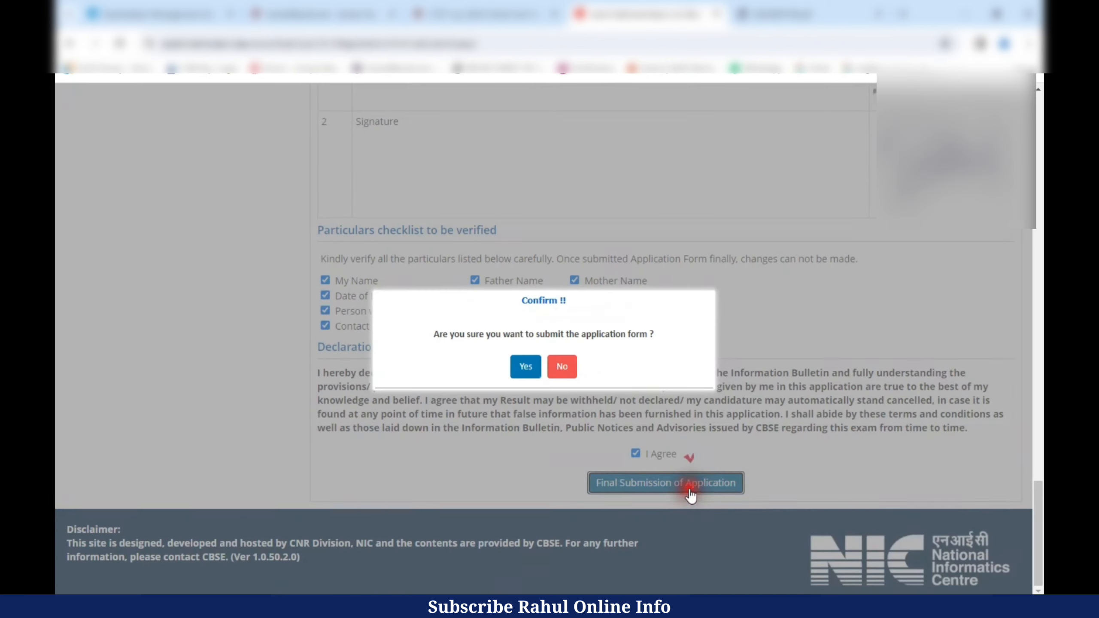
left_click(525, 366)
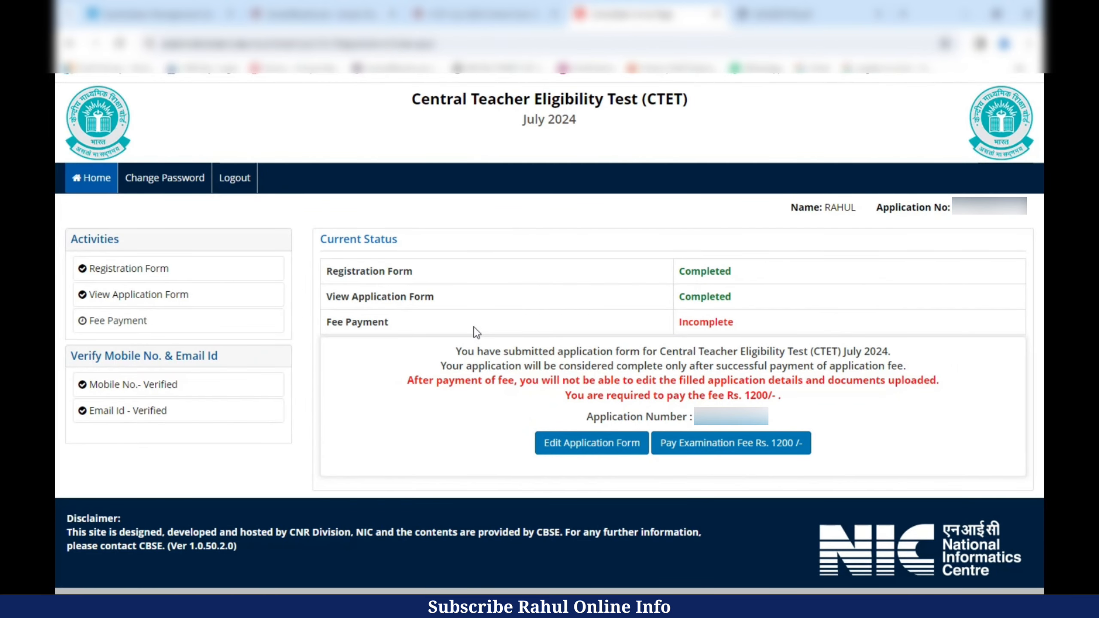
- Pay the Rs. 1200 exam fee via Any Debit/Credit Card/Net Banking, proceeding to BillDesk
left_click(744, 446)
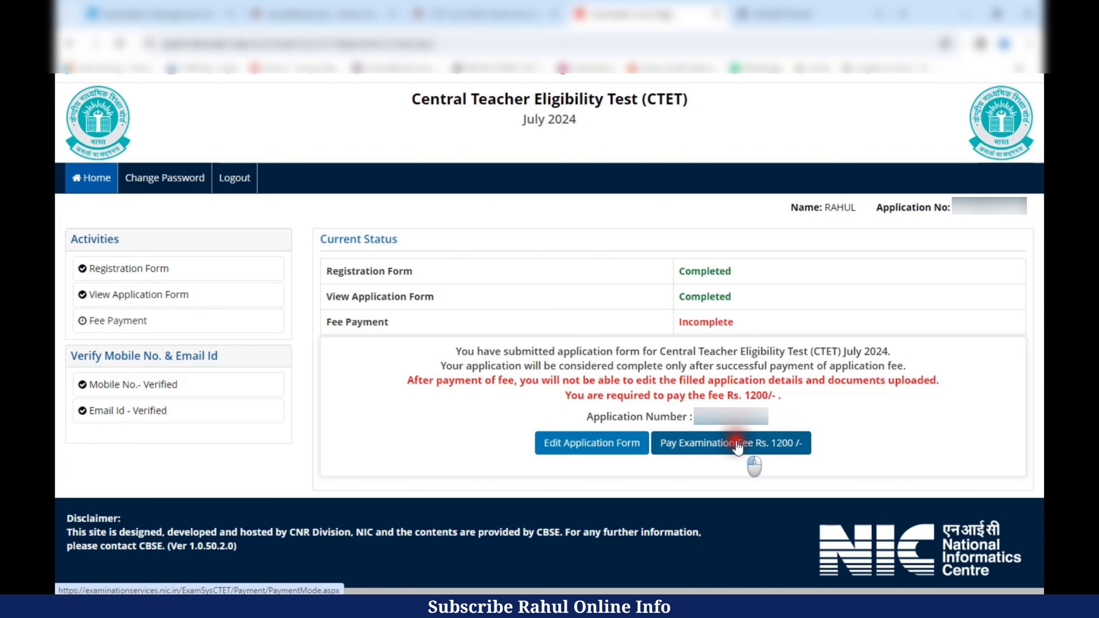
left_click(548, 376)
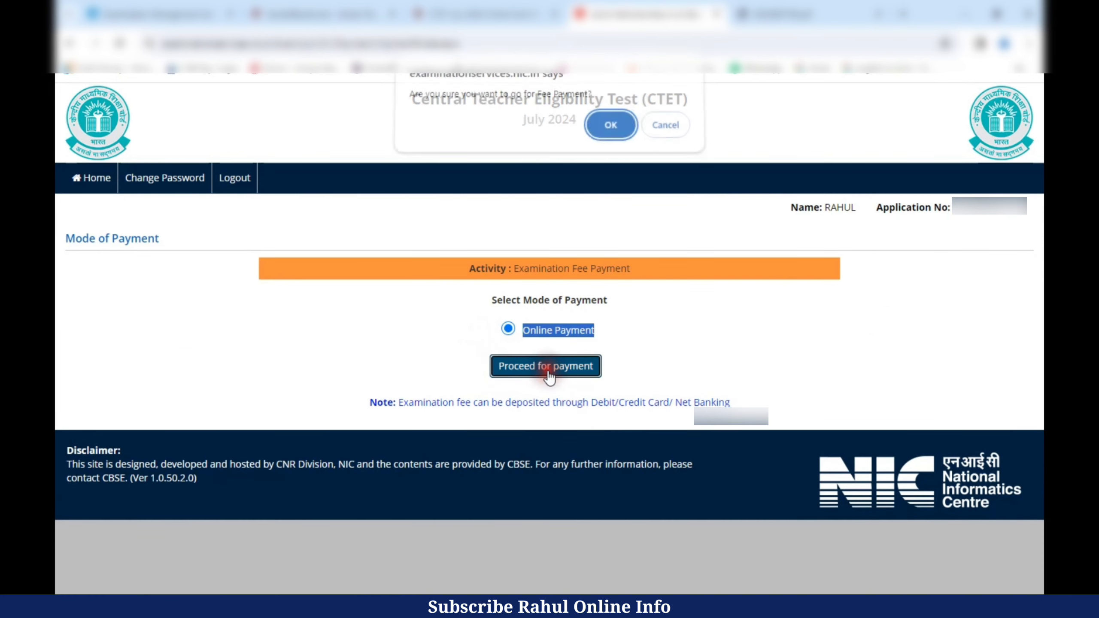
left_click(610, 131)
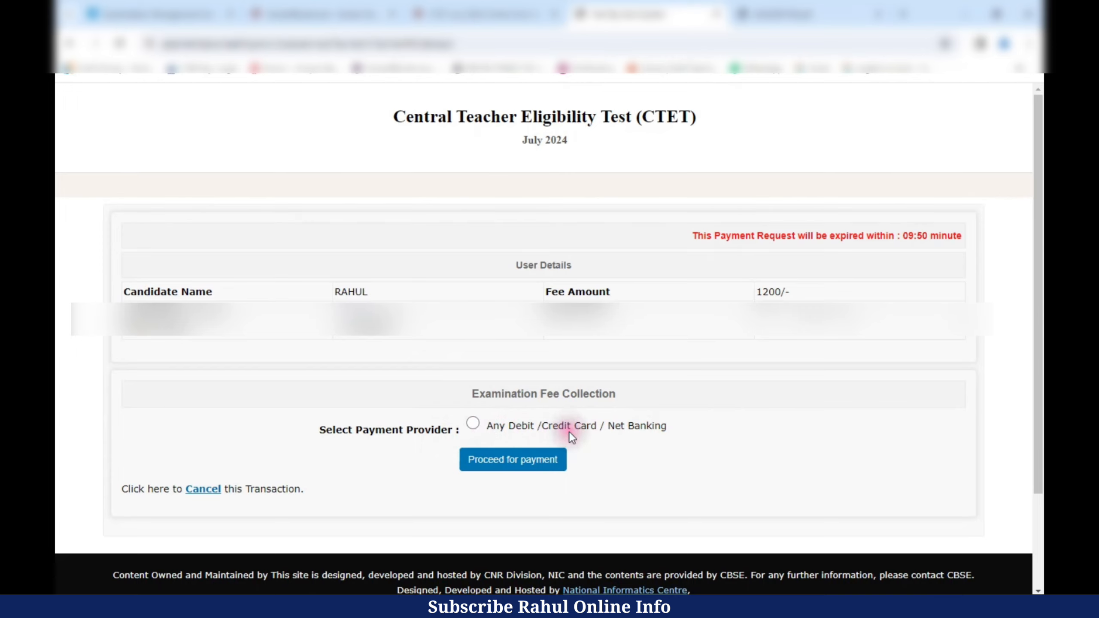
left_click(472, 423)
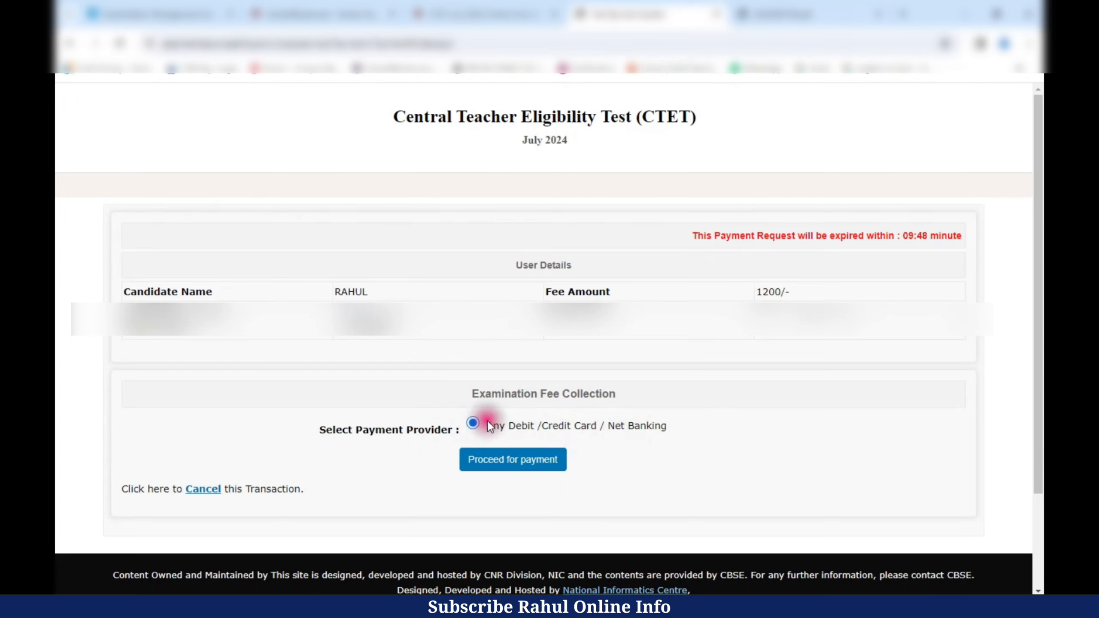
left_click(544, 459)
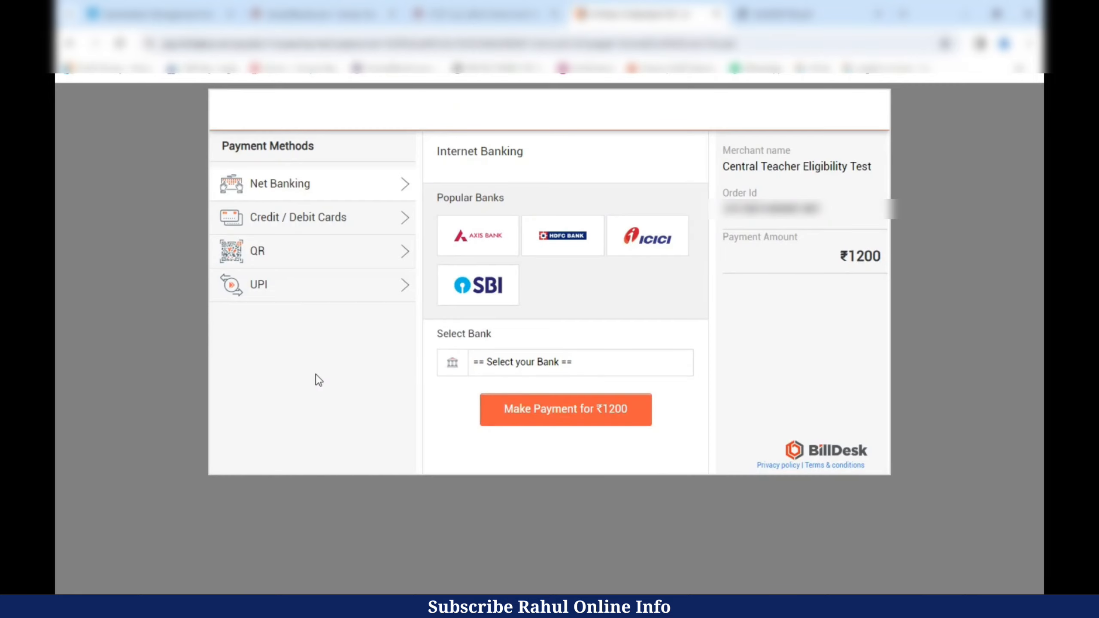